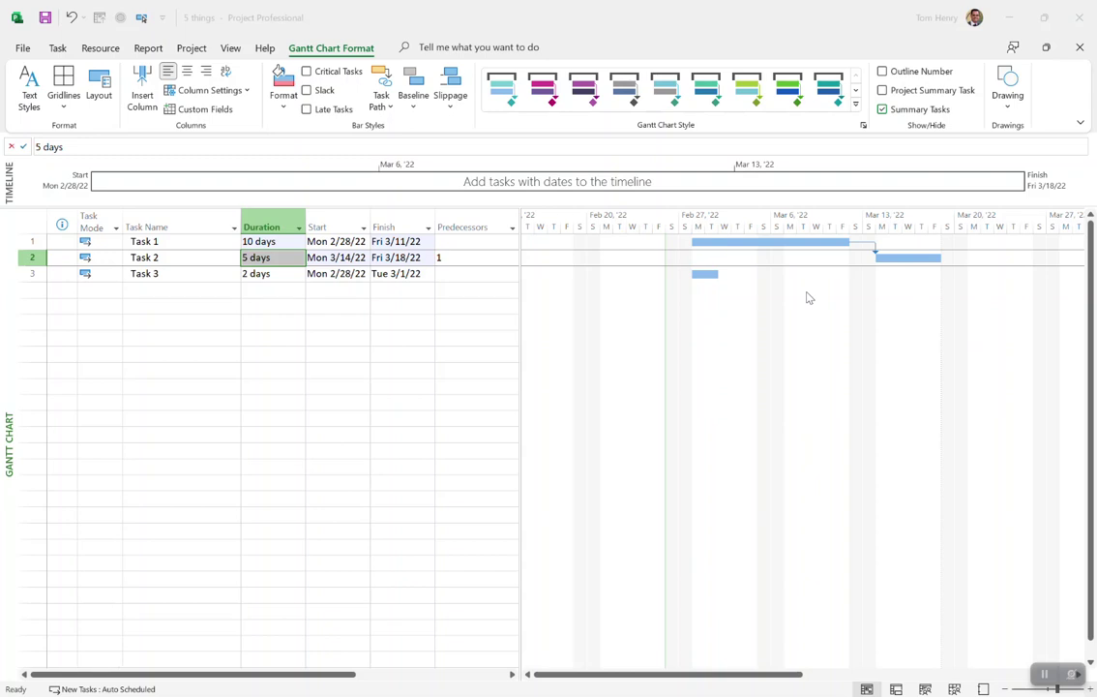
Step: Set the lag of the finish-to-start dependency from Task 1 to Task 2 to 2 days
{"action": "double_click", "coordinate": [867, 248]}
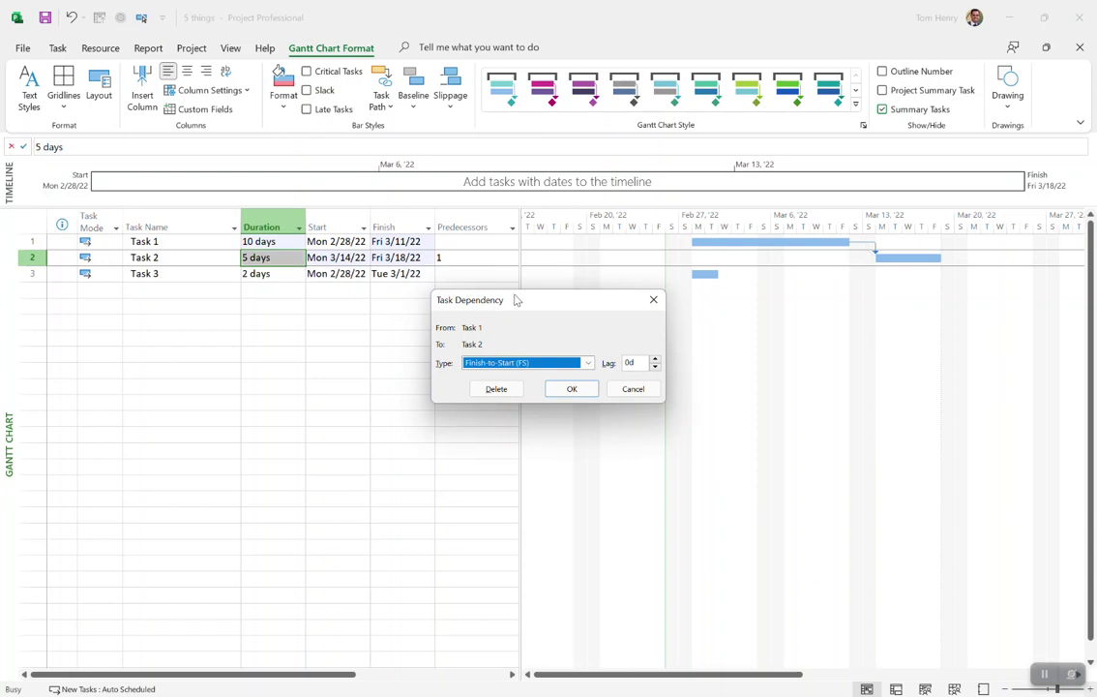
{"action": "left_click", "coordinate": [638, 364]}
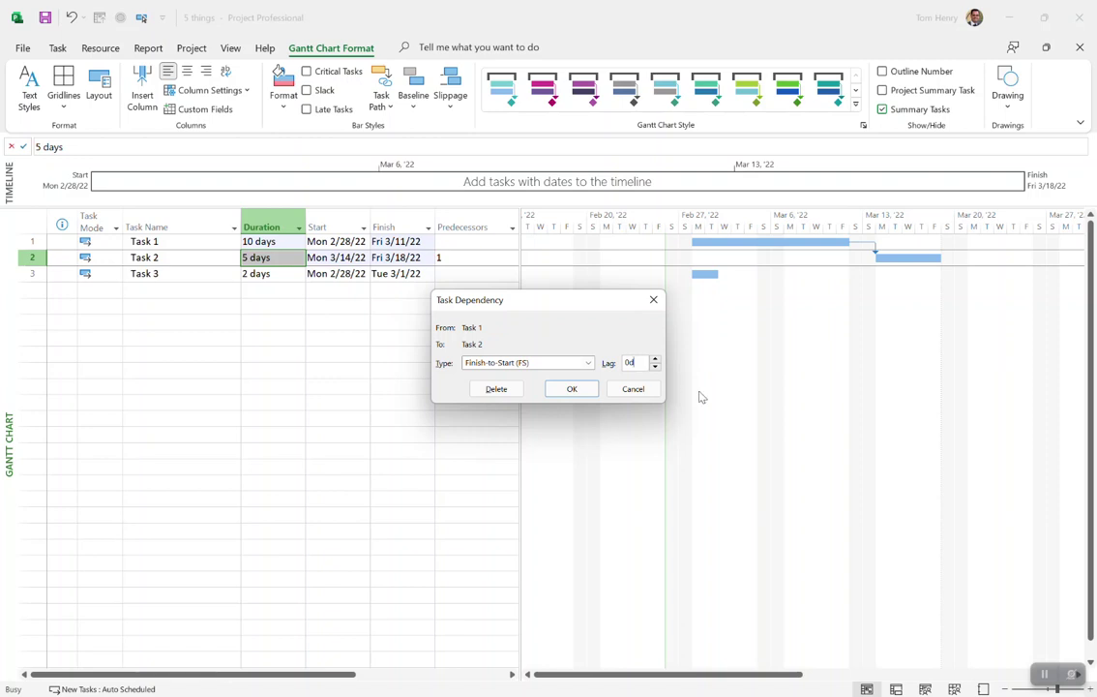
{"action": "left_click", "coordinate": [655, 358]}
{"action": "left_click", "coordinate": [655, 358]}
{"action": "left_click", "coordinate": [588, 389]}
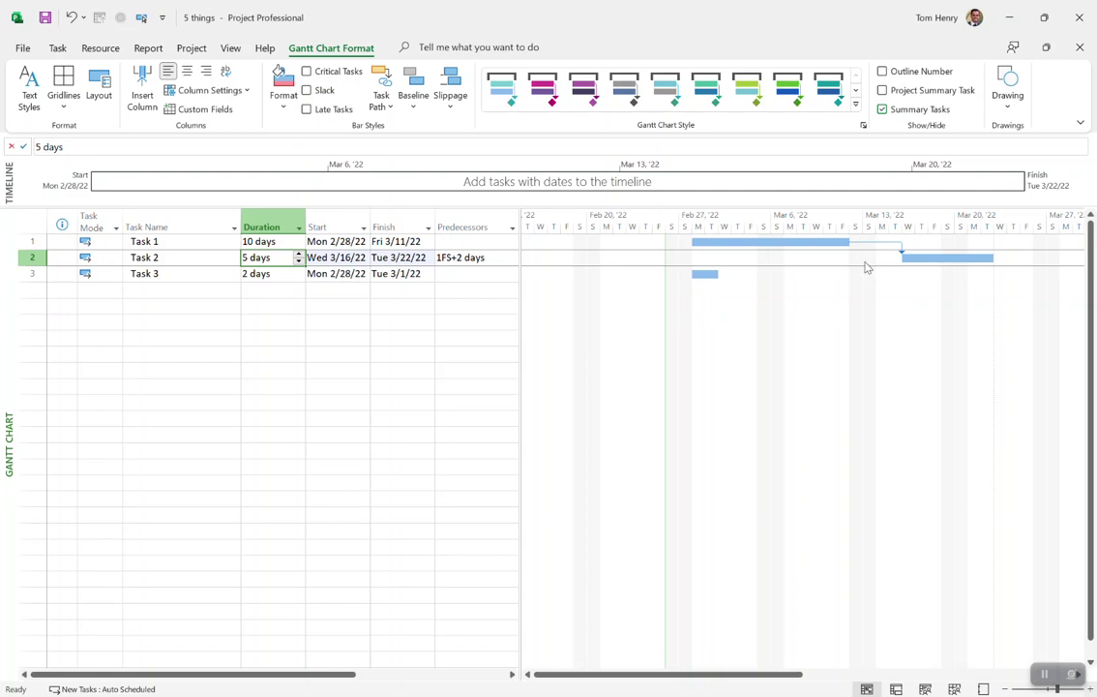
Step: Change the lag between Task 1 and Task 2 to elapsed time, using 2ed
{"action": "double_click", "coordinate": [871, 249]}
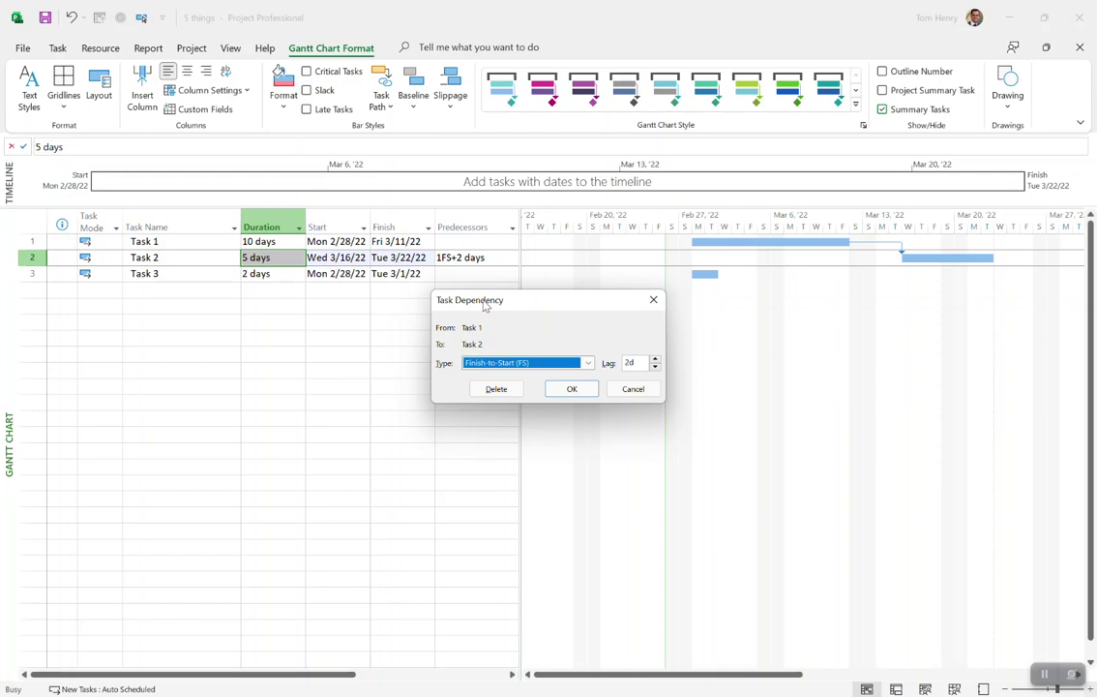
{"action": "left_click", "coordinate": [642, 362]}
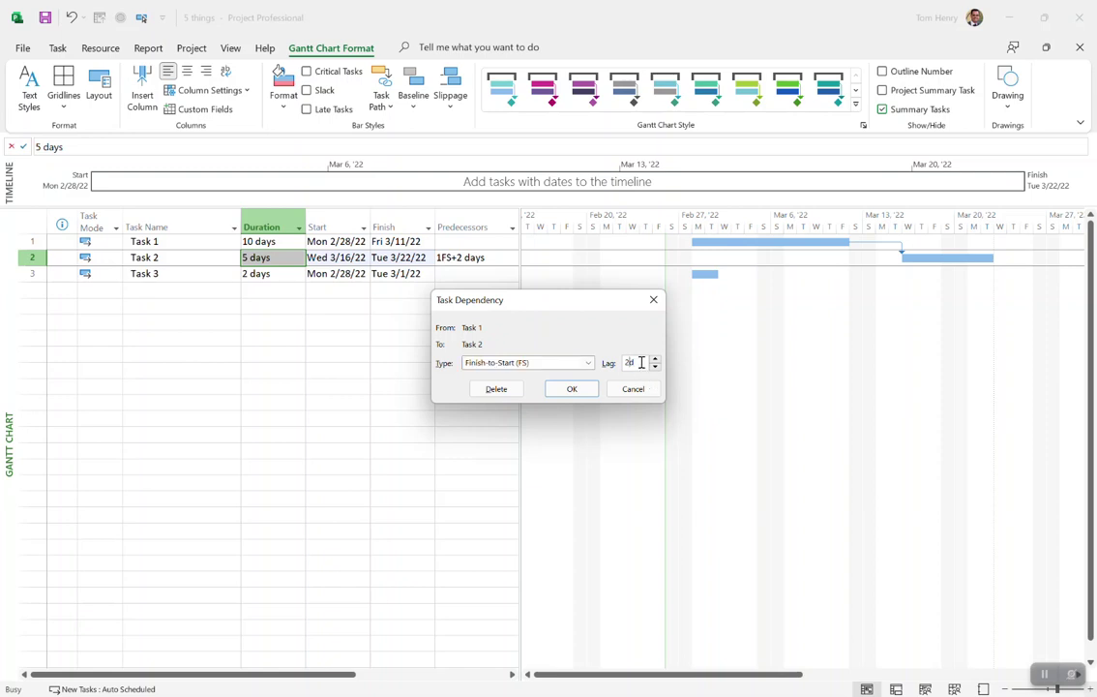
{"action": "type", "text": "e"}
{"action": "left_click", "coordinate": [573, 387]}
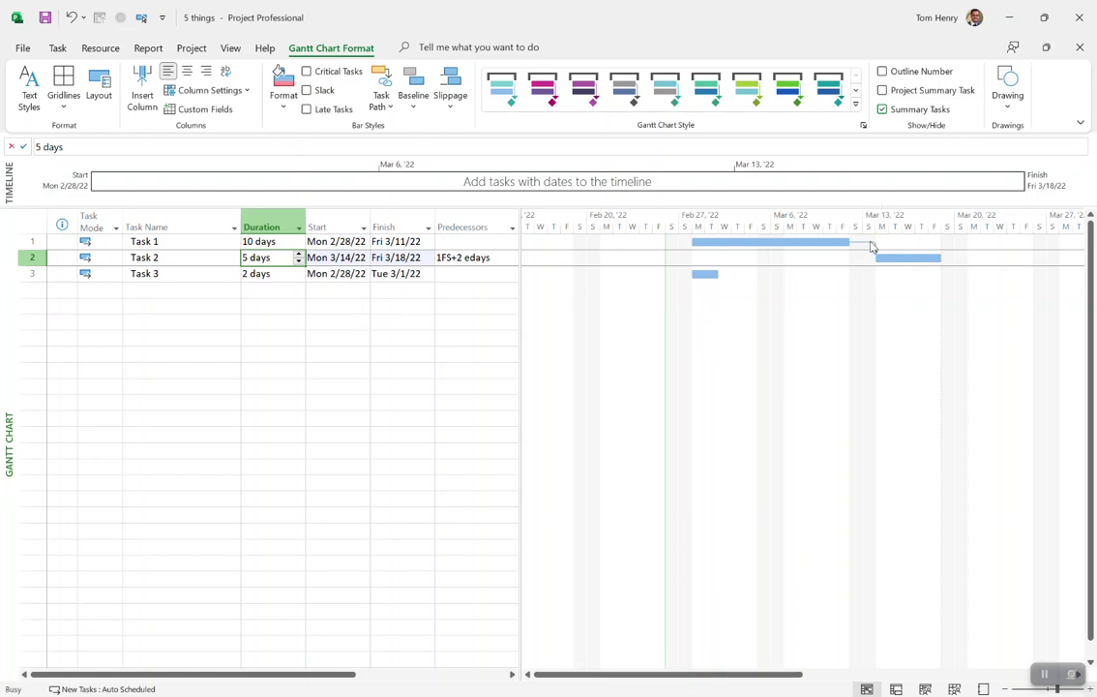
Step: Increase the lag between Task 1 and Task 2 to 4 elapsed days
{"action": "double_click", "coordinate": [870, 247]}
{"action": "left_click", "coordinate": [655, 358]}
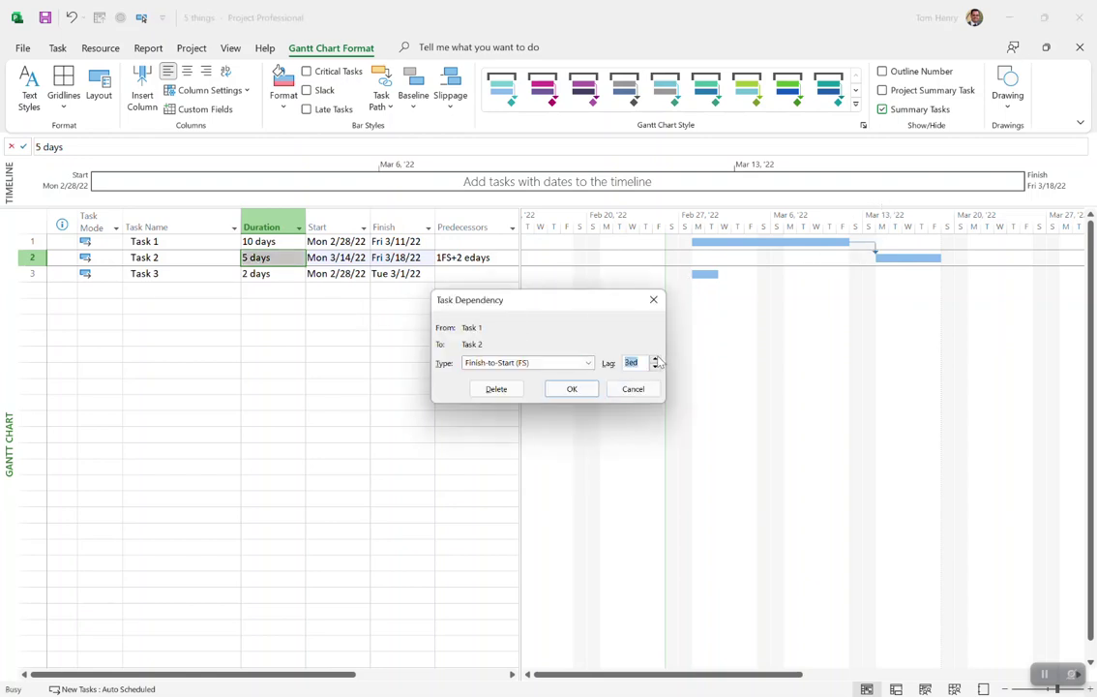
{"action": "left_click", "coordinate": [588, 390]}
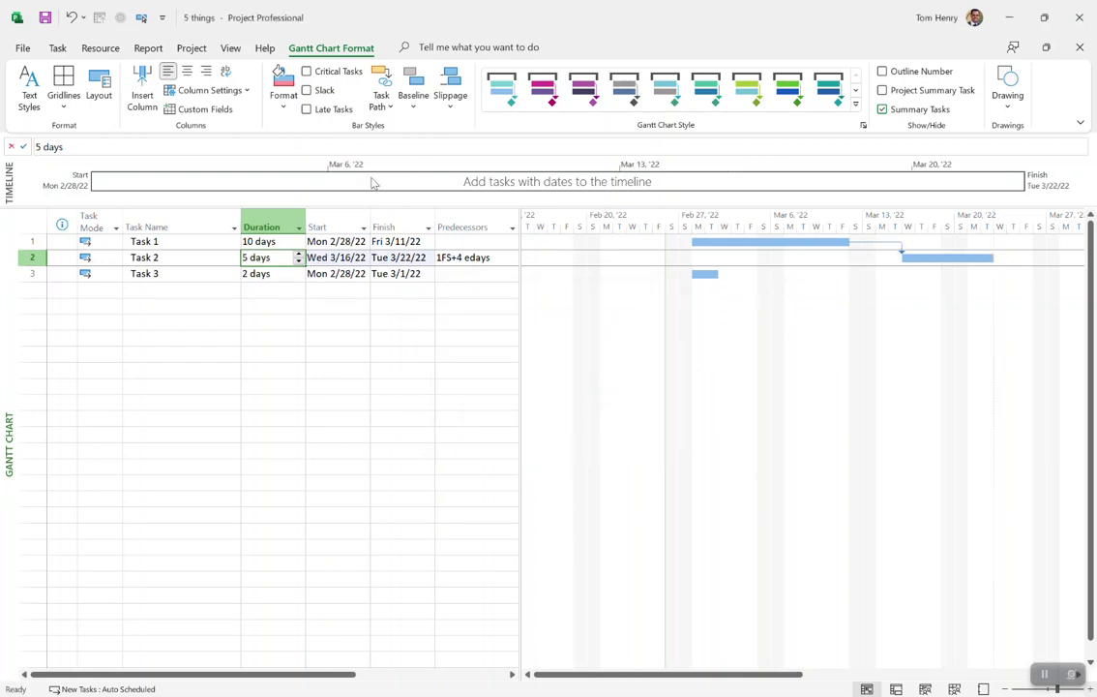
Step: Set the duration of Task 1 to 9 days
{"action": "left_click", "coordinate": [293, 241]}
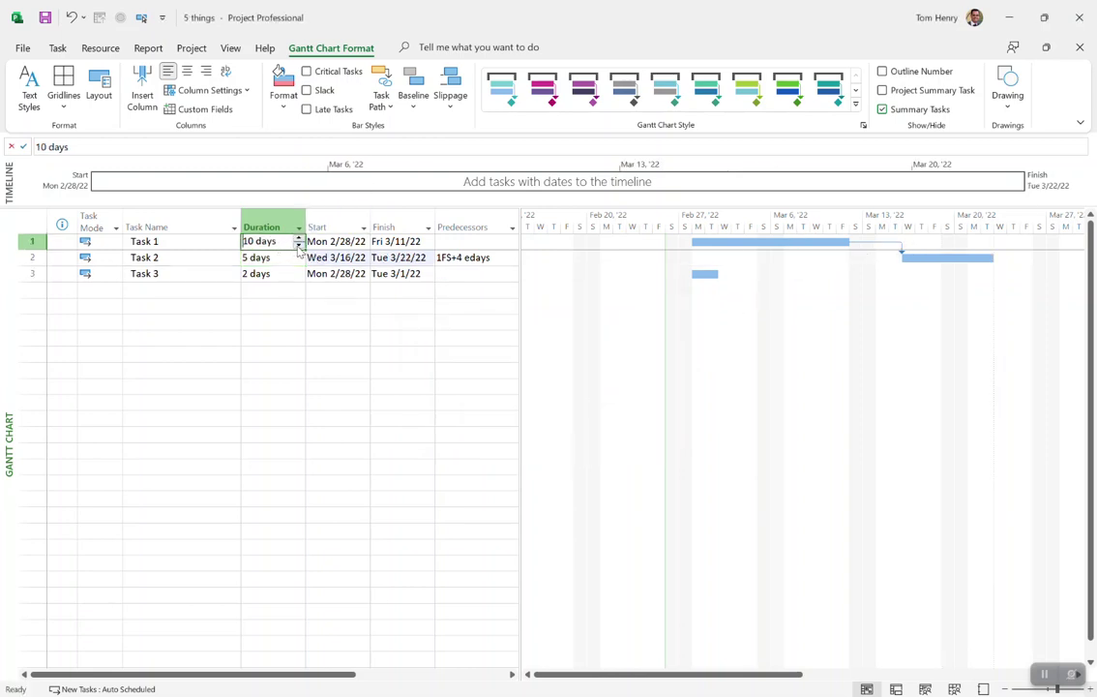
{"action": "left_click", "coordinate": [300, 246]}
{"action": "left_click", "coordinate": [184, 319]}
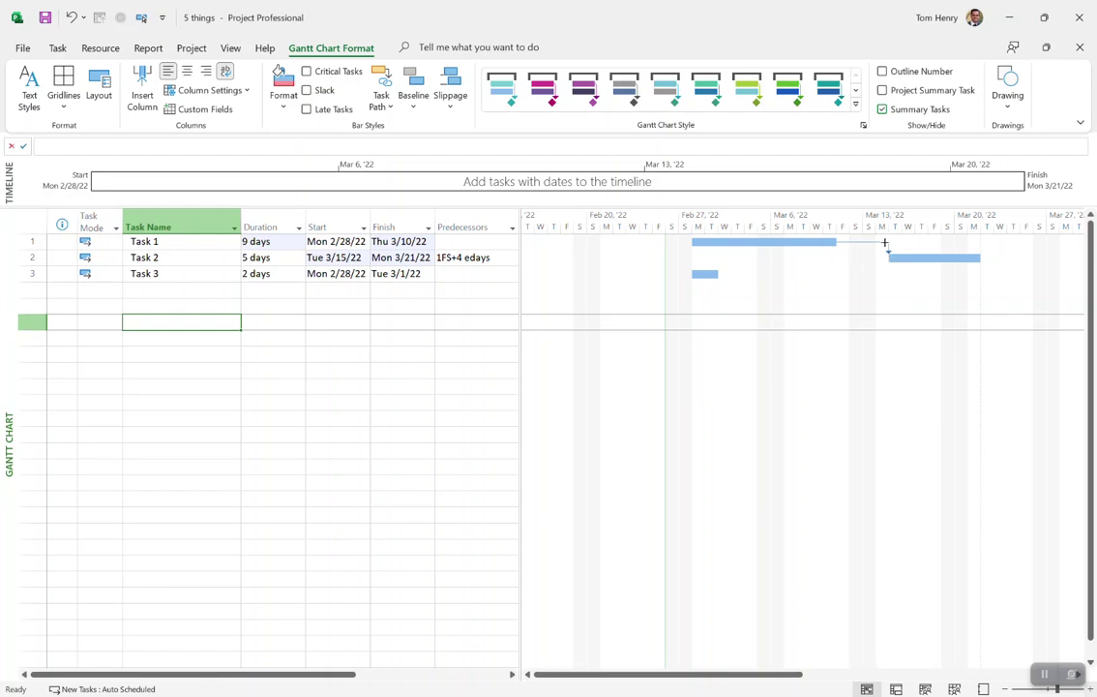
Step: Replace the lag between Task 1 and Task 2 with a percentage lead of -50%
{"action": "double_click", "coordinate": [886, 246]}
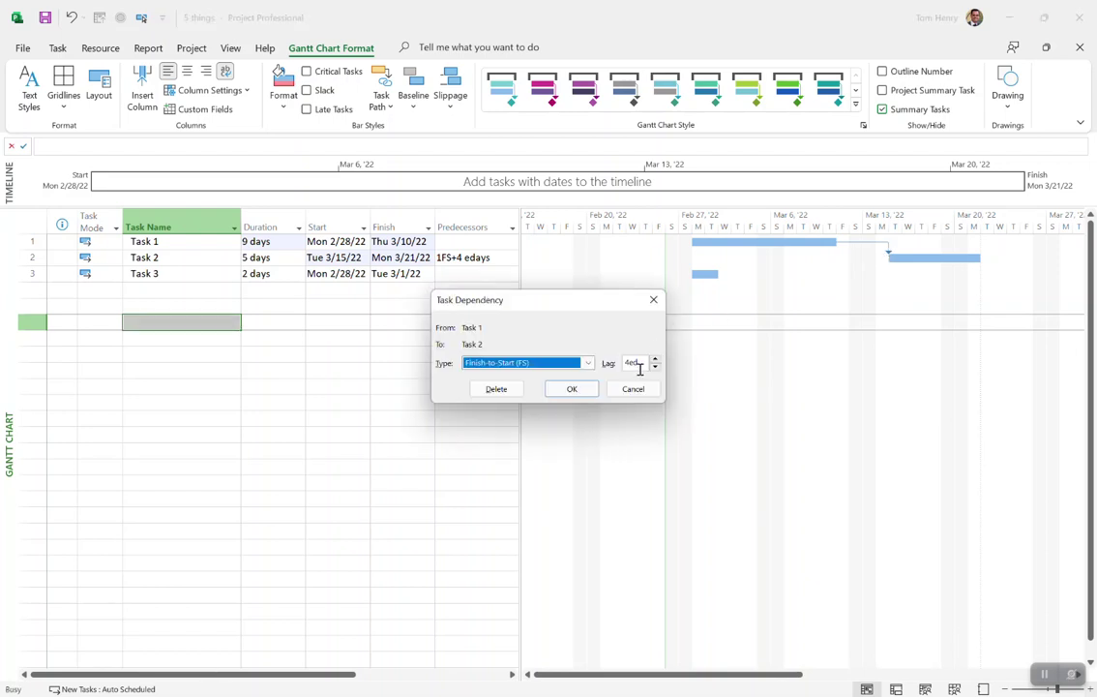
{"action": "left_click", "coordinate": [641, 362]}
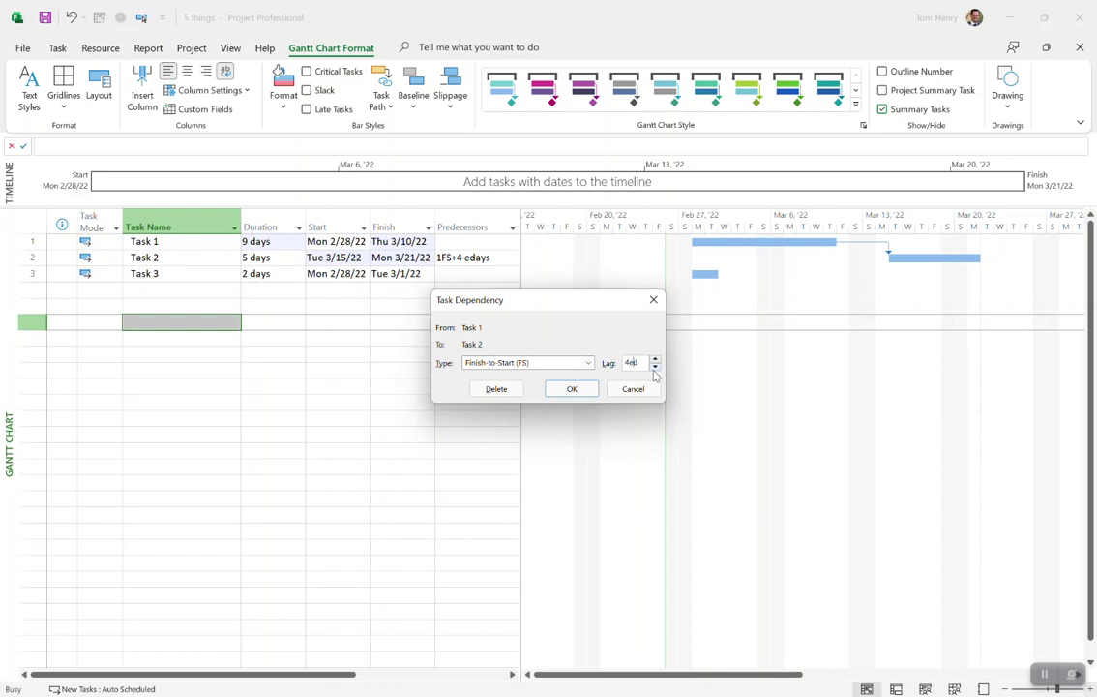
{"action": "key", "text": "BackSpace"}
{"action": "left_click", "coordinate": [571, 388]}
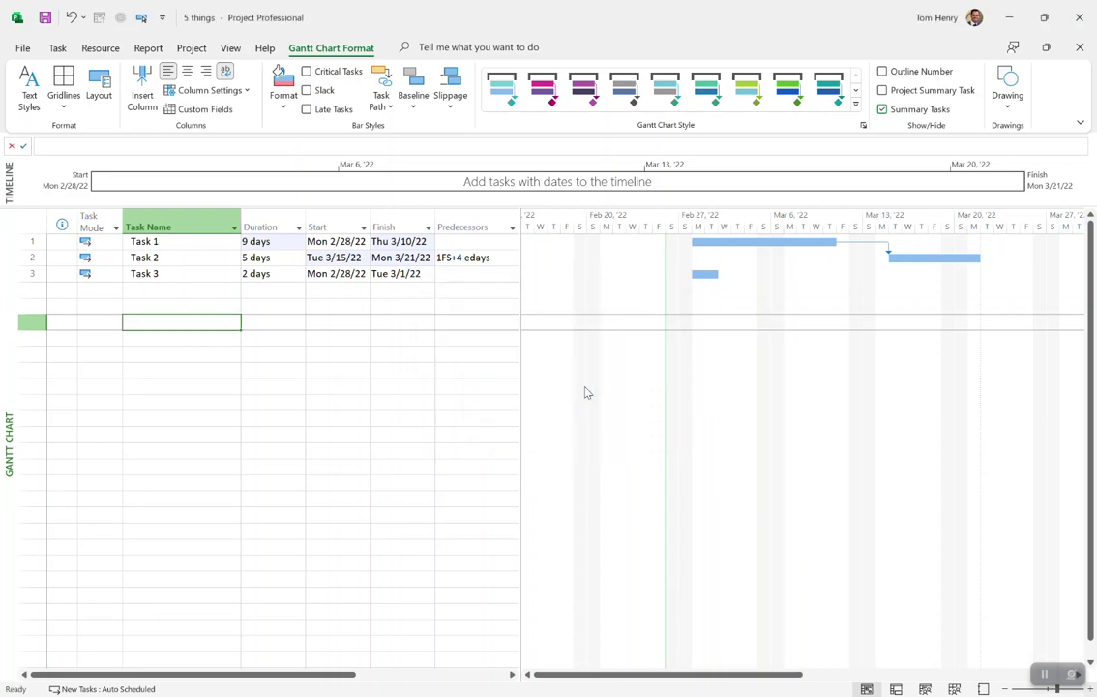
Step: Set the duration of Task 1 to 10 days
{"action": "left_click", "coordinate": [273, 241]}
{"action": "left_click", "coordinate": [299, 238]}
{"action": "left_click", "coordinate": [195, 319]}
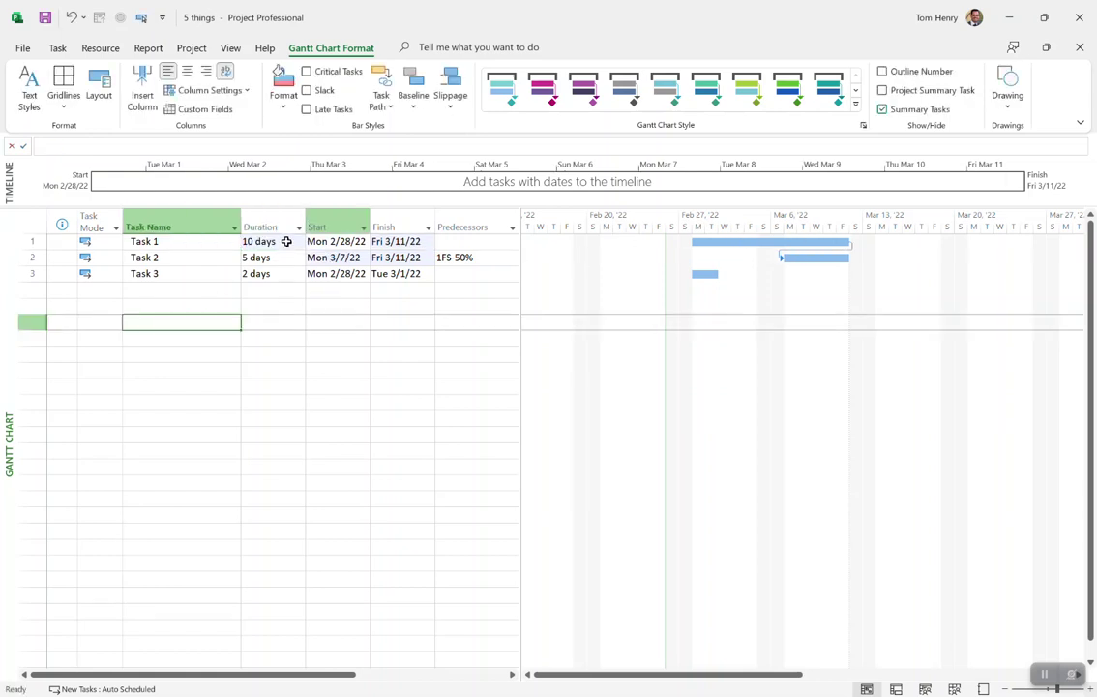
Step: Reduce the duration of Task 1 to 5 days
{"action": "left_click", "coordinate": [287, 242]}
{"action": "left_click", "coordinate": [299, 244]}
{"action": "left_click", "coordinate": [299, 245]}
{"action": "left_click", "coordinate": [299, 245]}
{"action": "left_click", "coordinate": [299, 245]}
{"action": "left_click", "coordinate": [299, 245]}
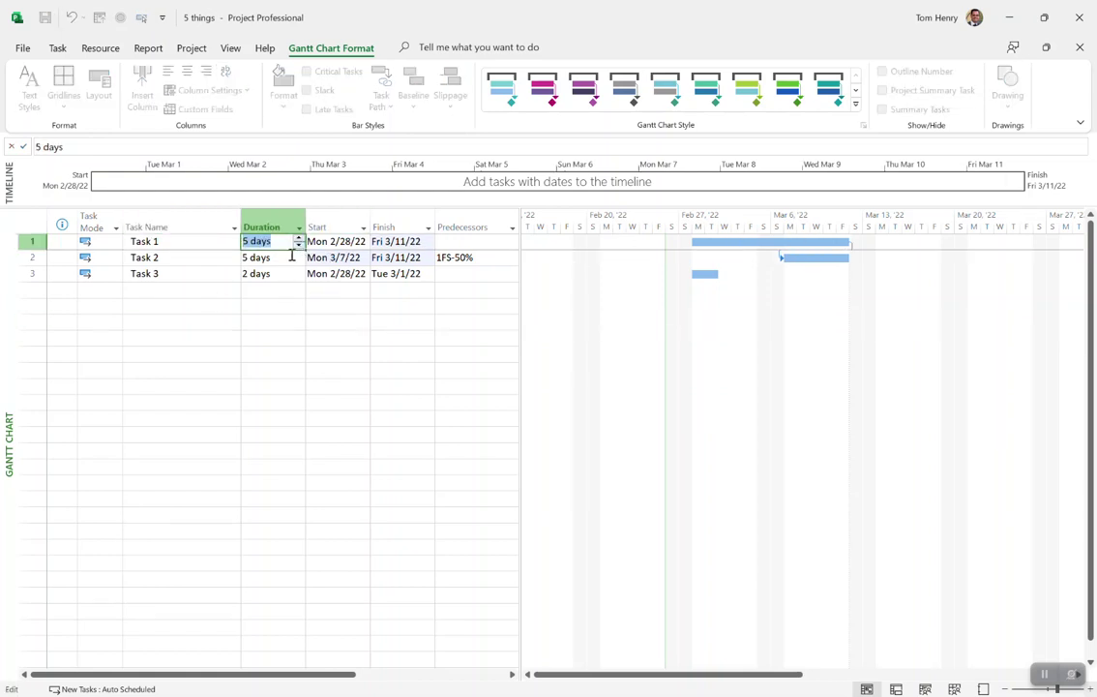
{"action": "left_click", "coordinate": [172, 339]}
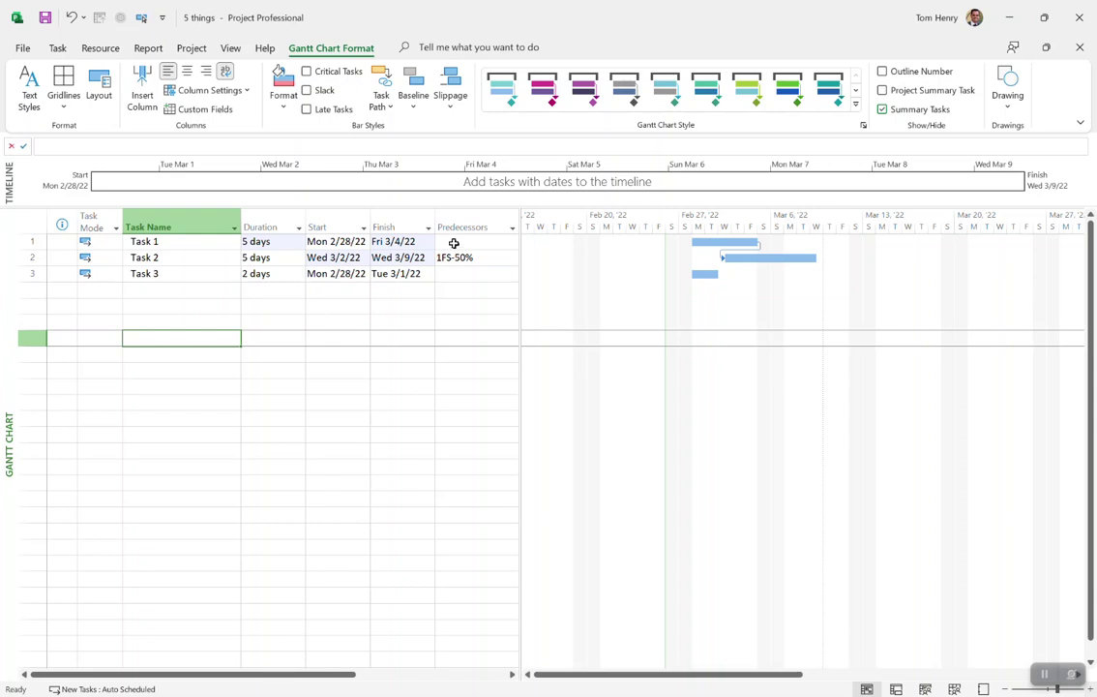
Step: Give Task 3 a deadline of 3/2/2022 in its advanced task information
{"action": "left_click", "coordinate": [174, 274]}
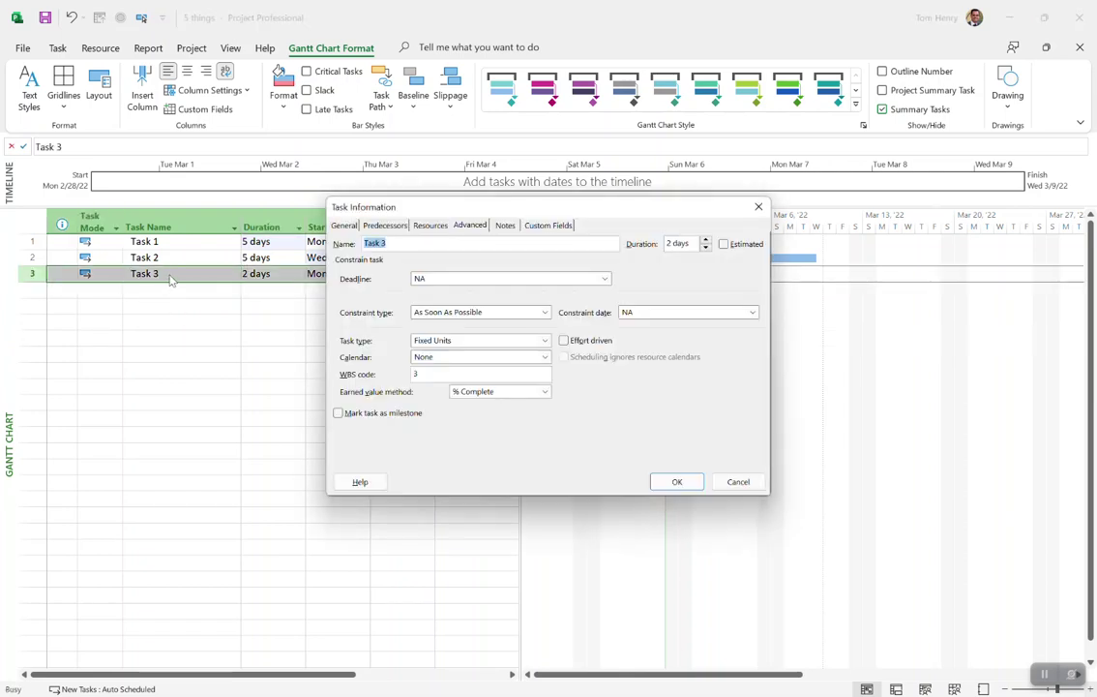
{"action": "left_click", "coordinate": [469, 226]}
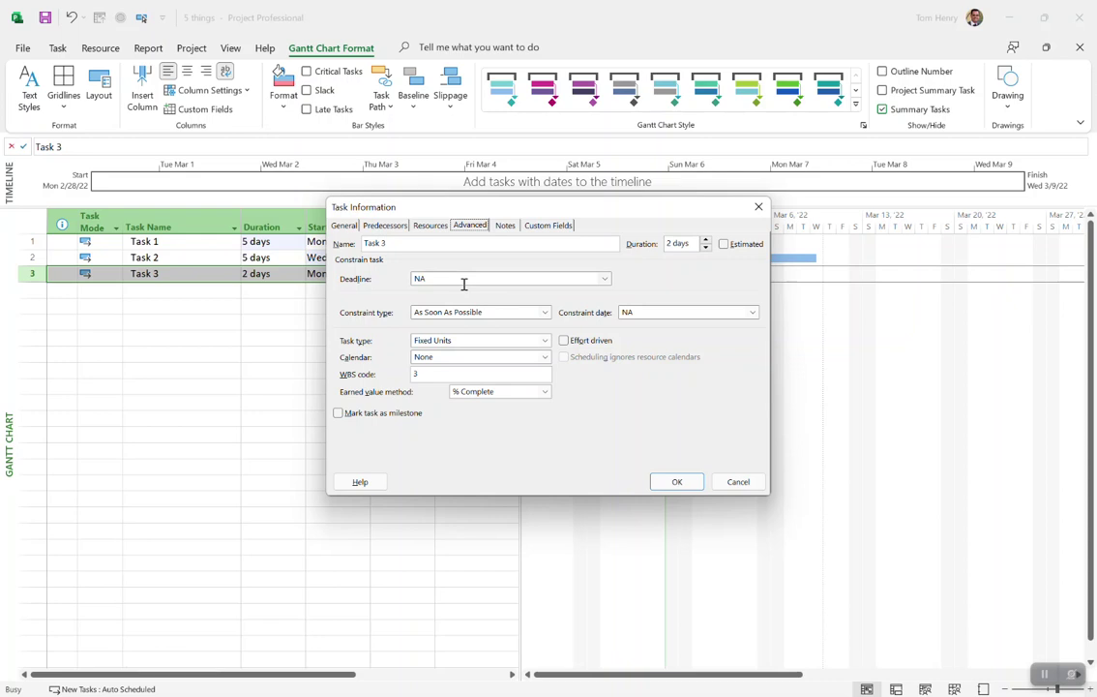
{"action": "left_click", "coordinate": [571, 278]}
{"action": "left_click", "coordinate": [605, 279]}
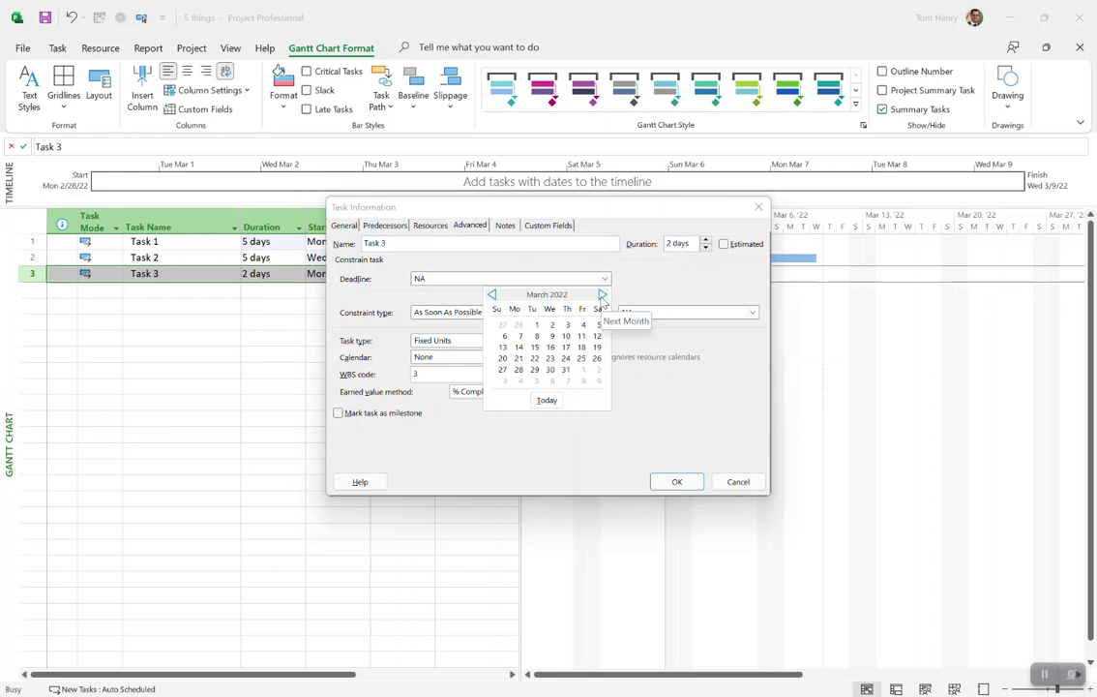
{"action": "left_click", "coordinate": [602, 295]}
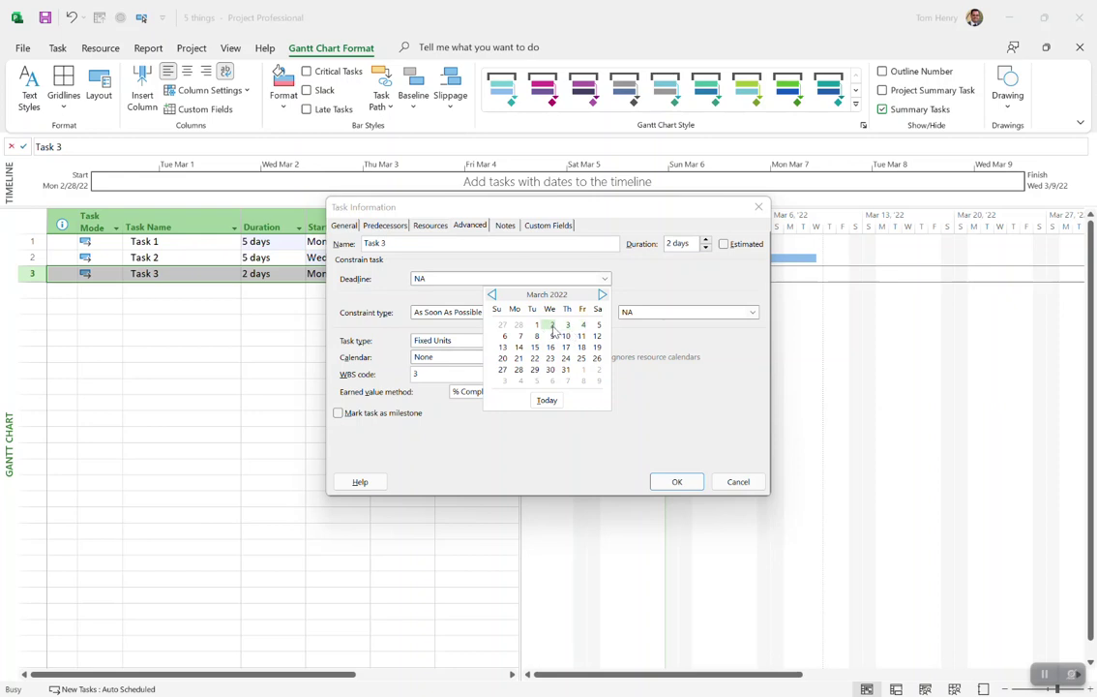
{"action": "left_click", "coordinate": [551, 325]}
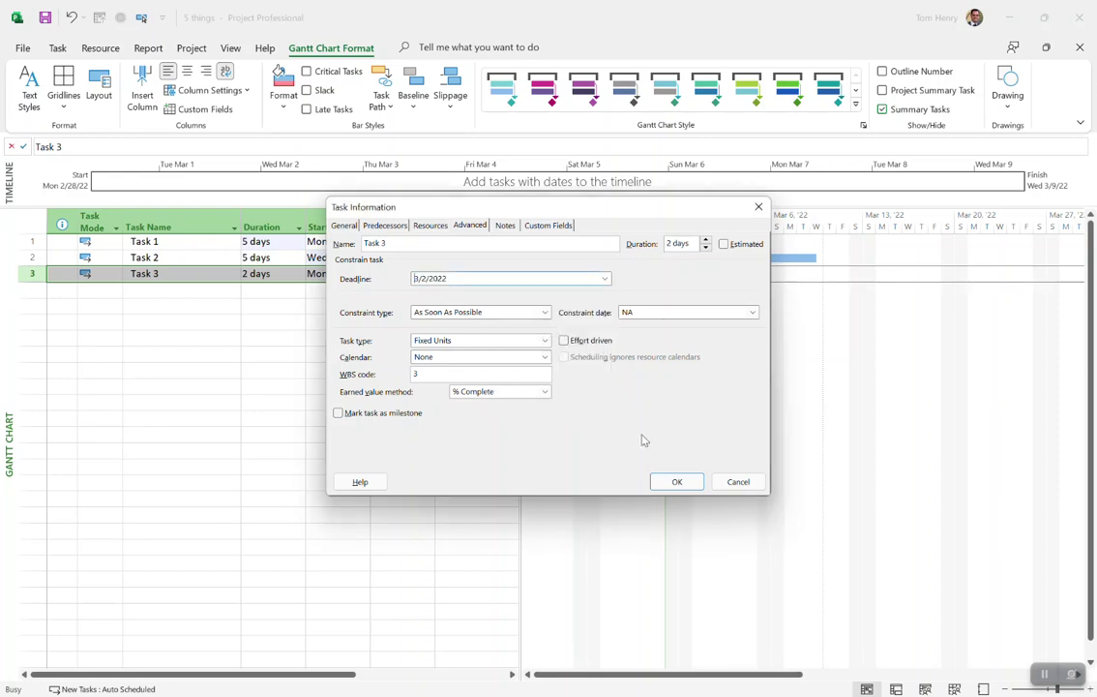
{"action": "left_click", "coordinate": [671, 481]}
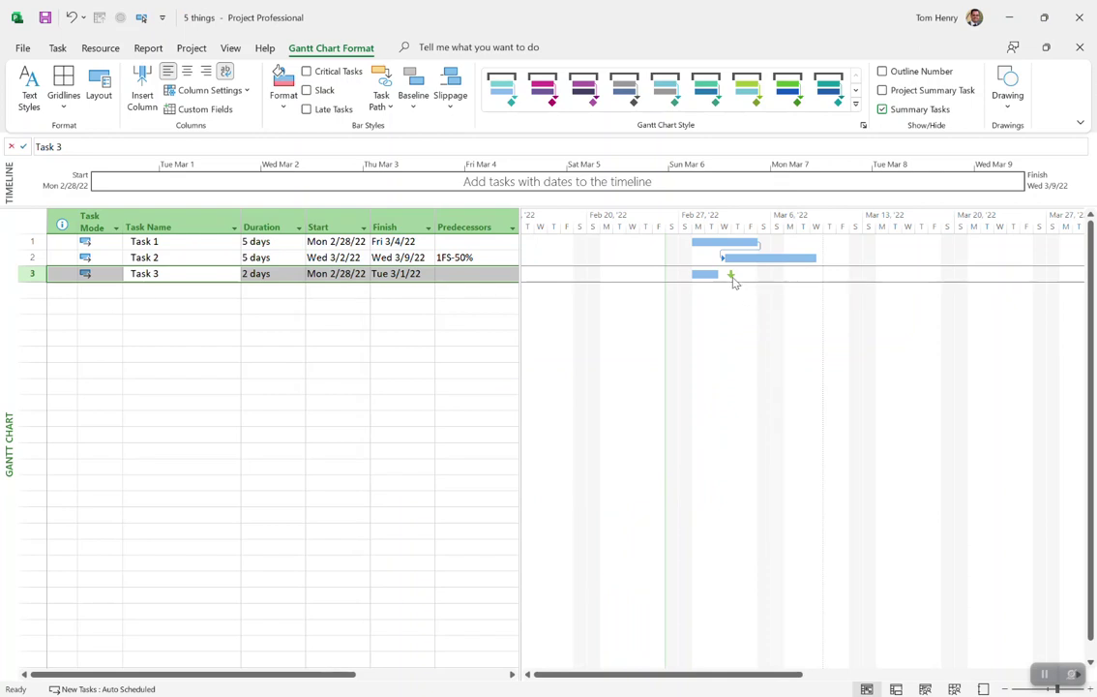
Step: Highlight critical tasks in the Gantt chart and set the duration of Task 3 to 3 days
{"action": "left_click", "coordinate": [180, 277]}
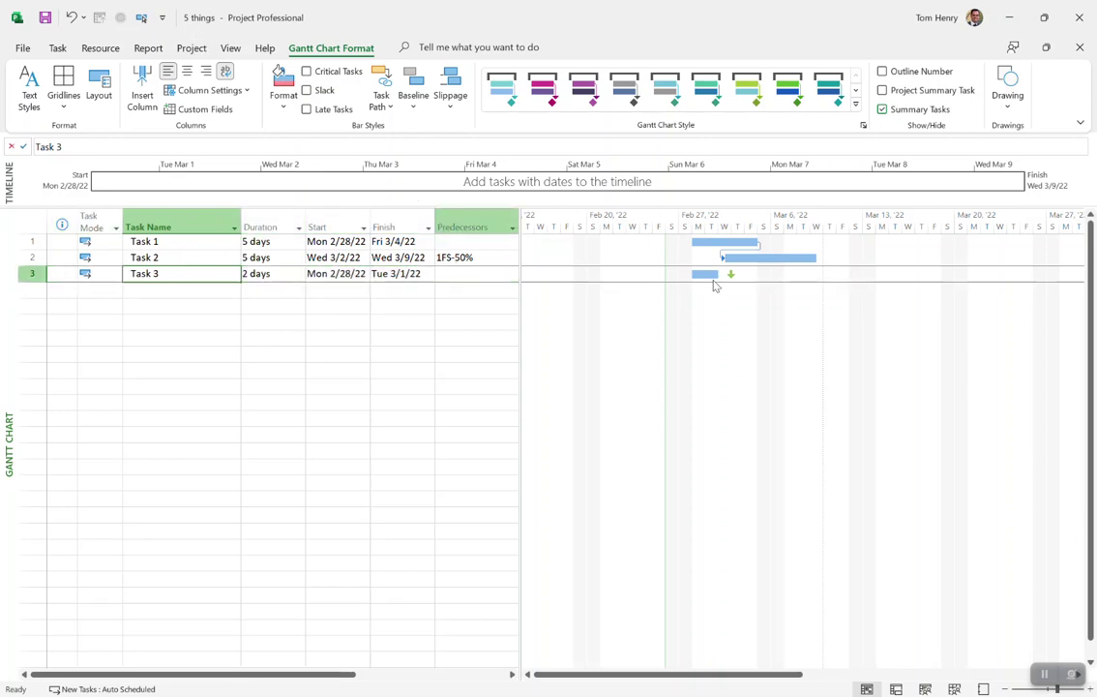
{"action": "left_click", "coordinate": [308, 72]}
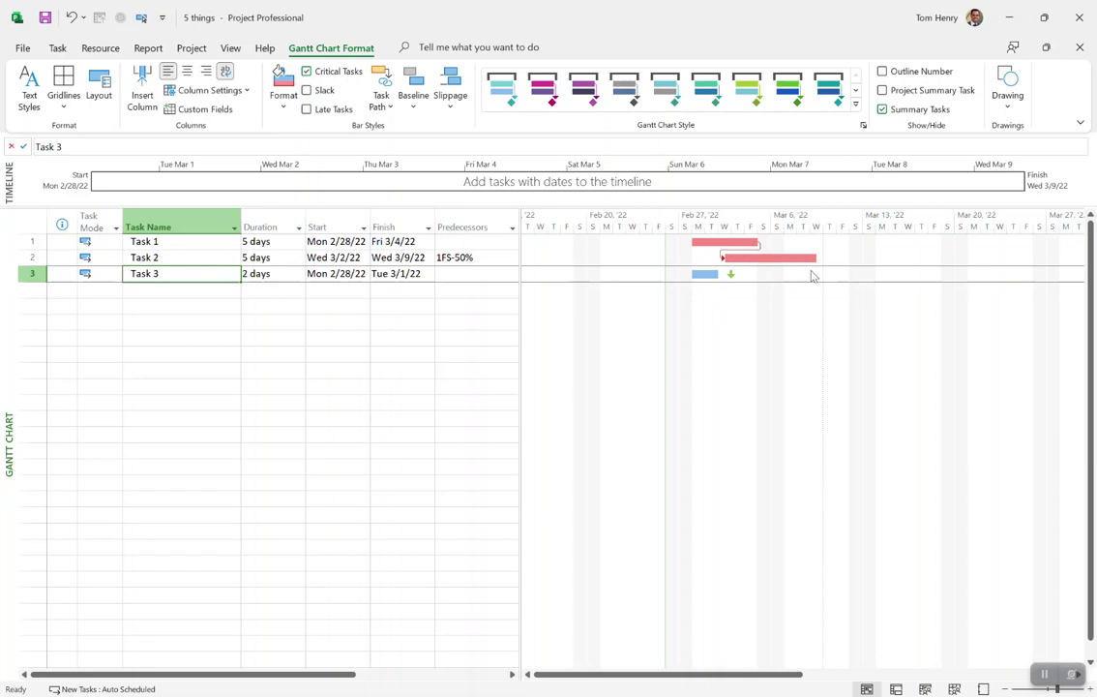
{"action": "left_click", "coordinate": [261, 276]}
{"action": "left_click", "coordinate": [300, 271]}
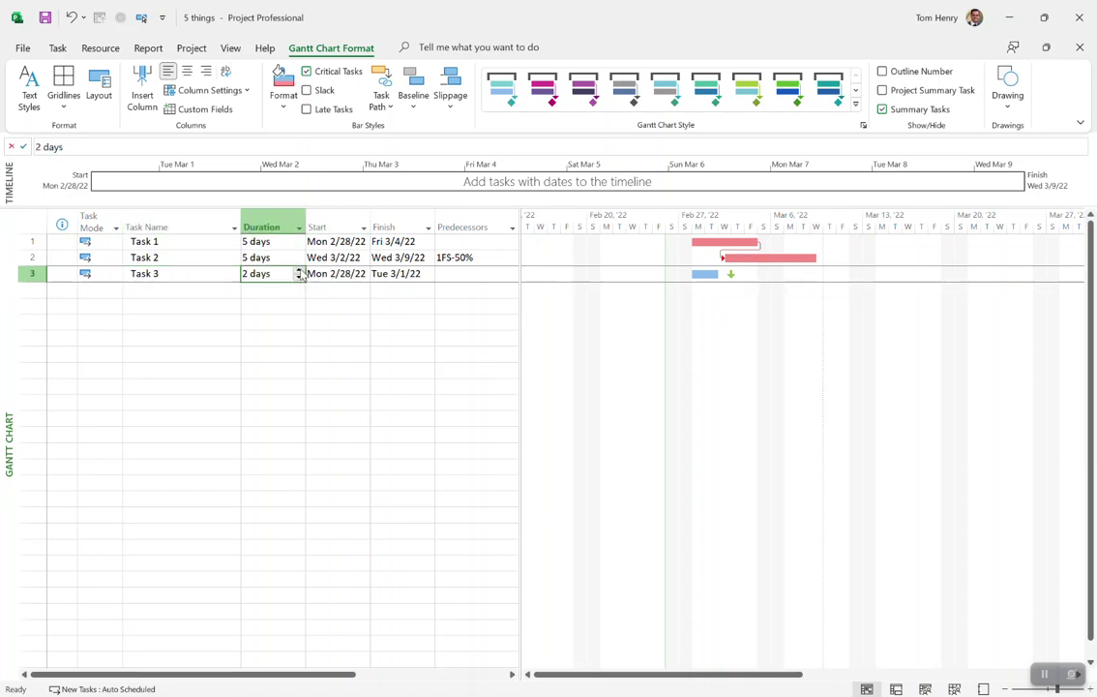
{"action": "left_click", "coordinate": [183, 307]}
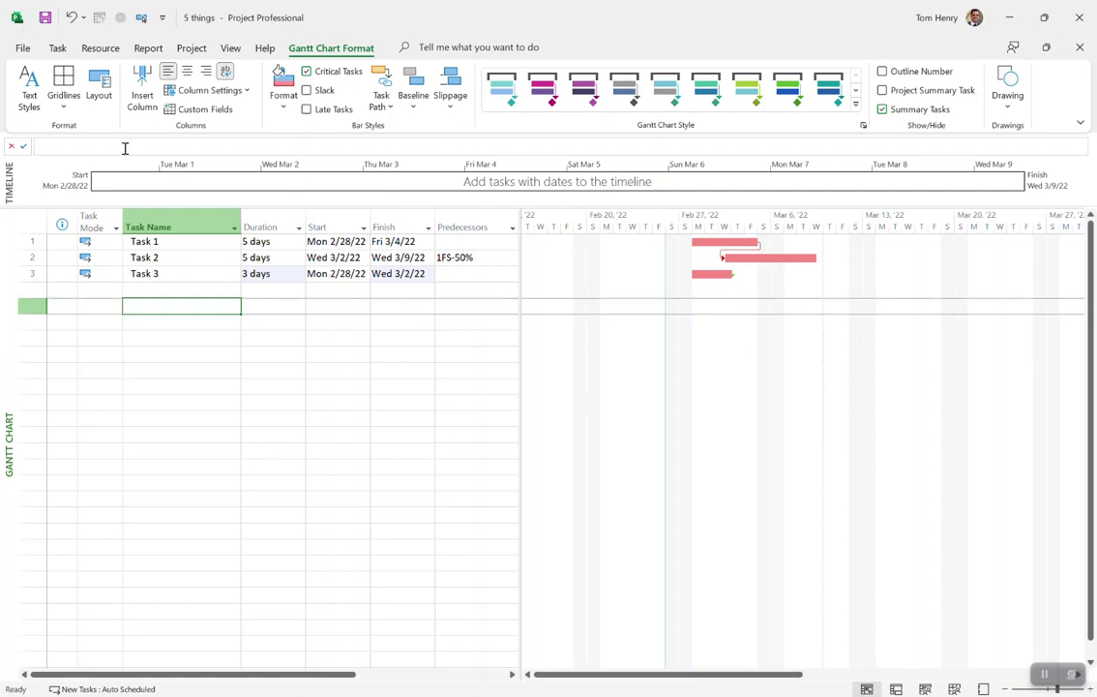
Step: Turn off the entry bar in the project's display options and collapse the timeline pane above the task table
{"action": "left_click", "coordinate": [188, 247]}
{"action": "left_click", "coordinate": [50, 146]}
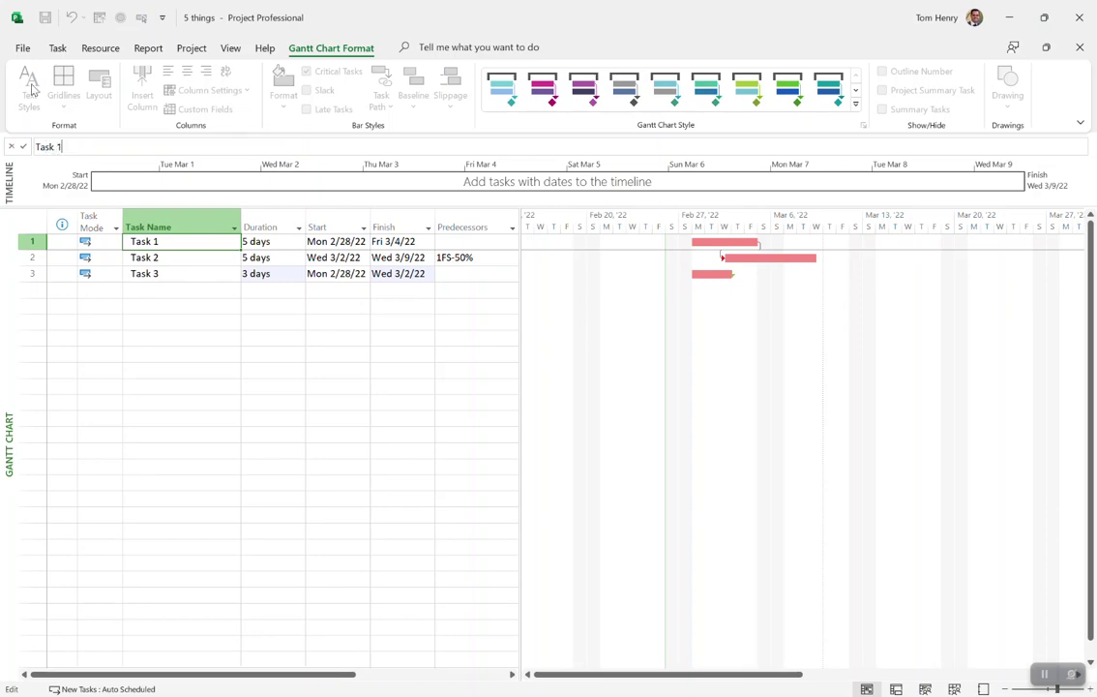
{"action": "left_click", "coordinate": [22, 47]}
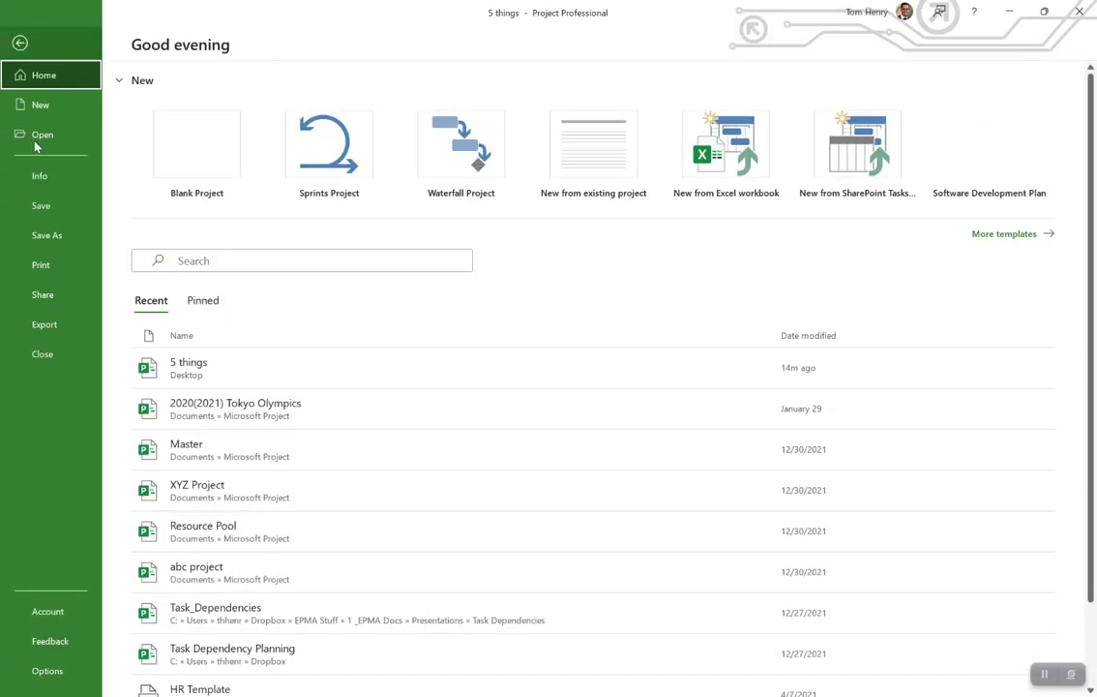
{"action": "left_click", "coordinate": [40, 669]}
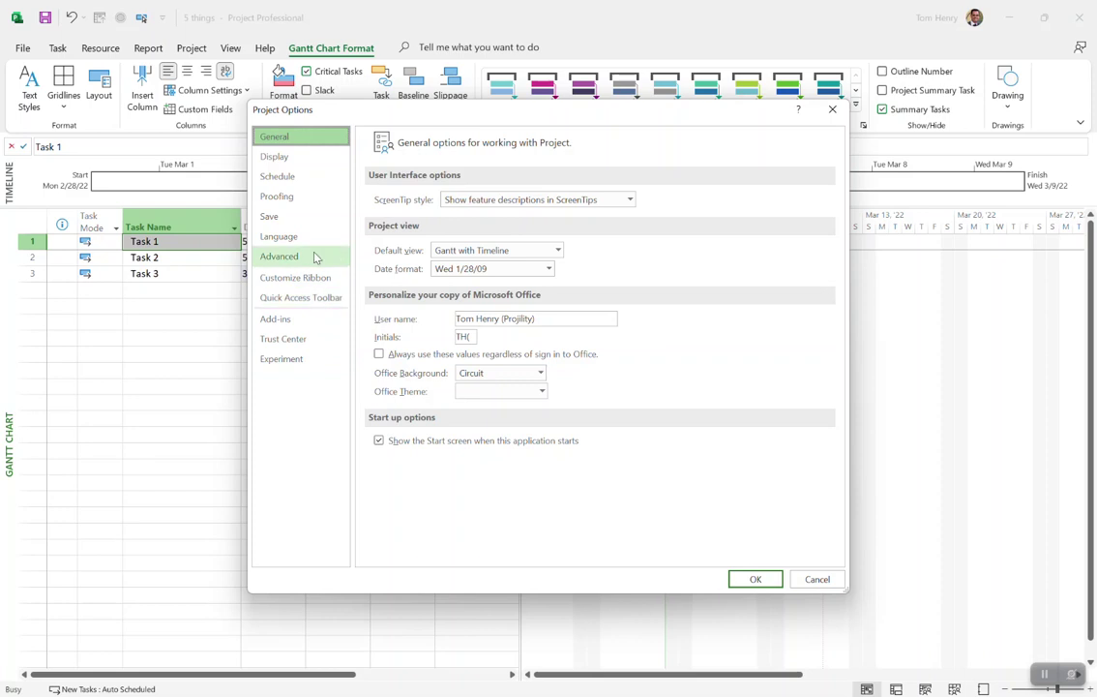
{"action": "left_click", "coordinate": [312, 156]}
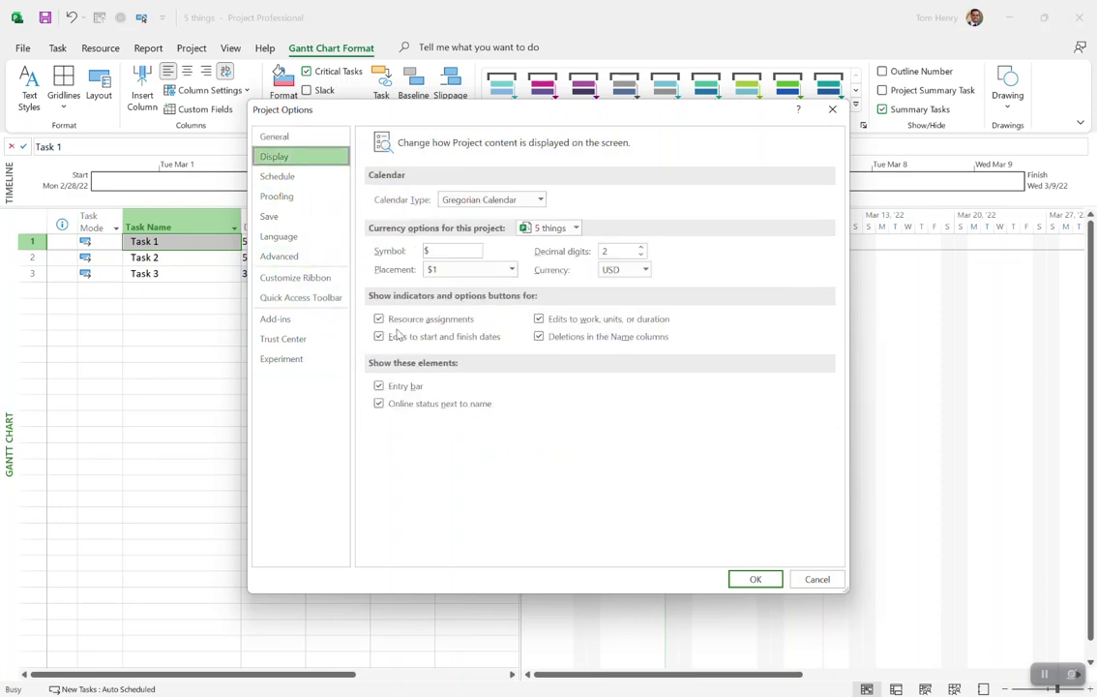
{"action": "left_click", "coordinate": [378, 385]}
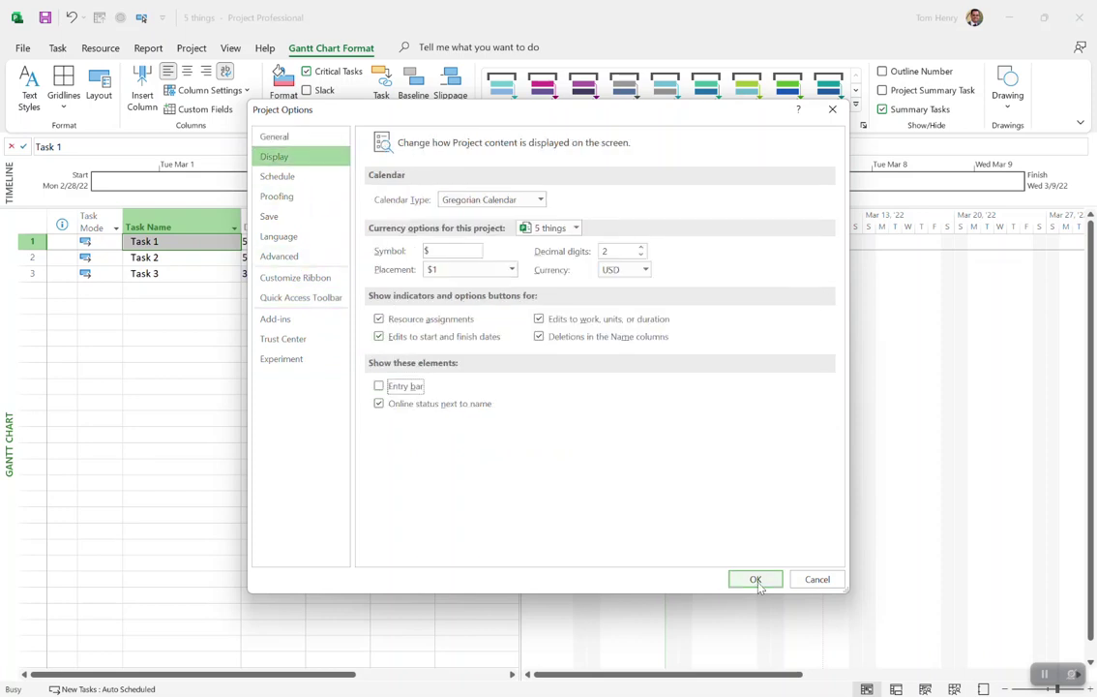
{"action": "left_click", "coordinate": [755, 579]}
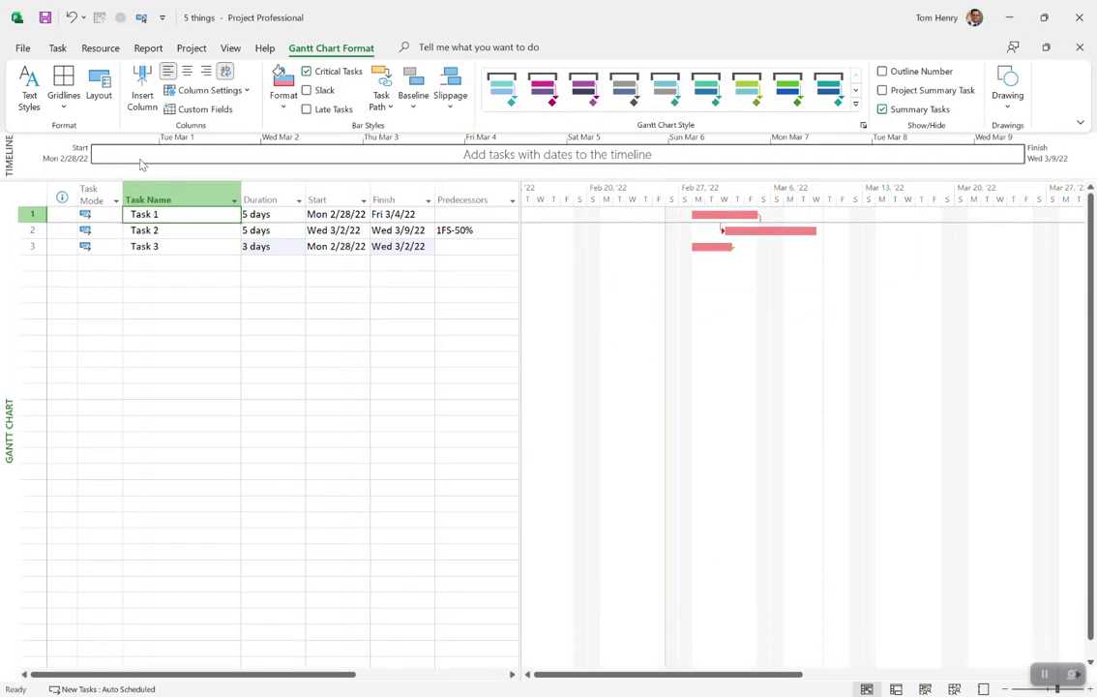
{"action": "left_click_drag", "start_coordinate": [241, 180], "coordinate": [252, 132]}
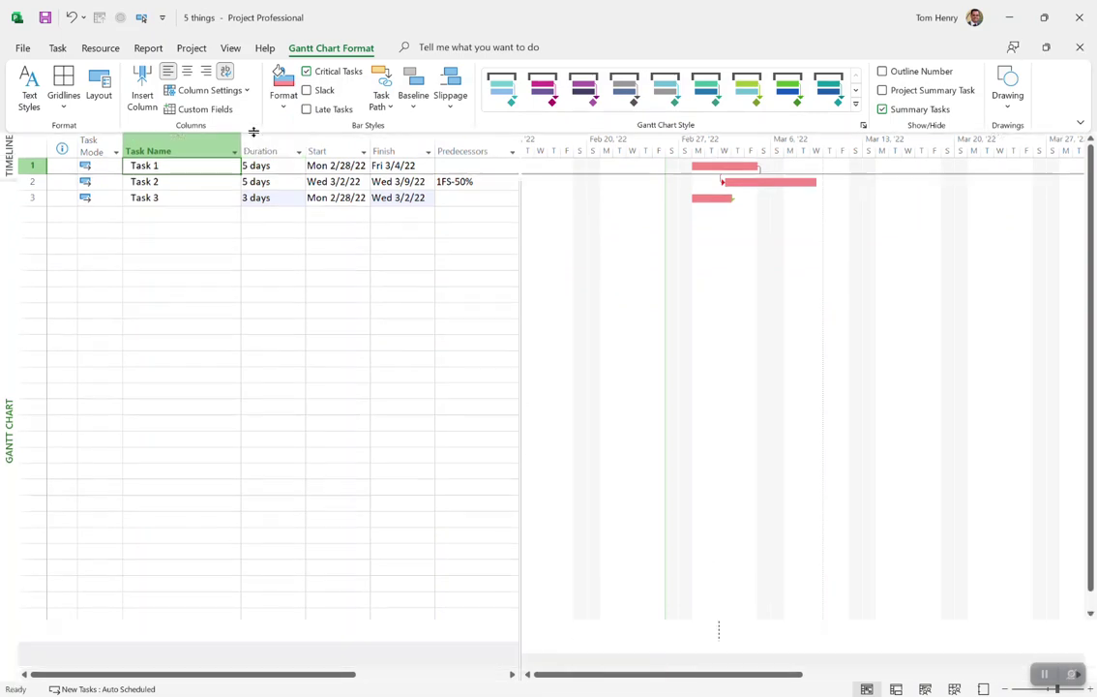
Step: Turn the entry bar on again in the project's display options and save the project with Task 2 selected
{"action": "left_click", "coordinate": [24, 48]}
{"action": "left_click", "coordinate": [45, 673]}
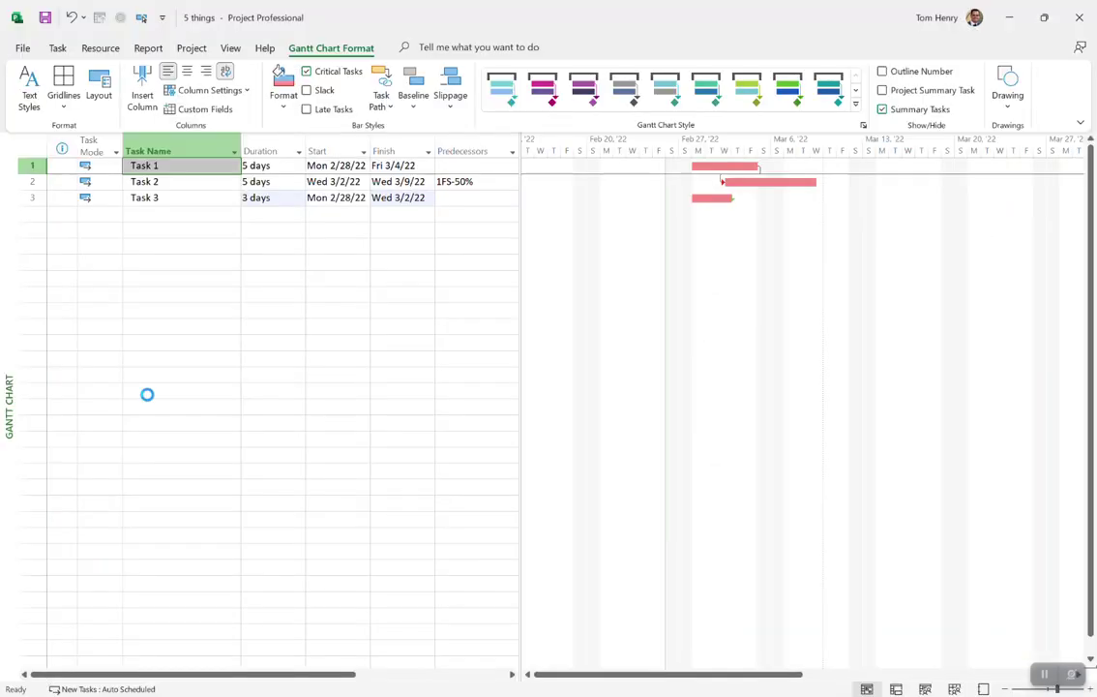
{"action": "left_click", "coordinate": [280, 157]}
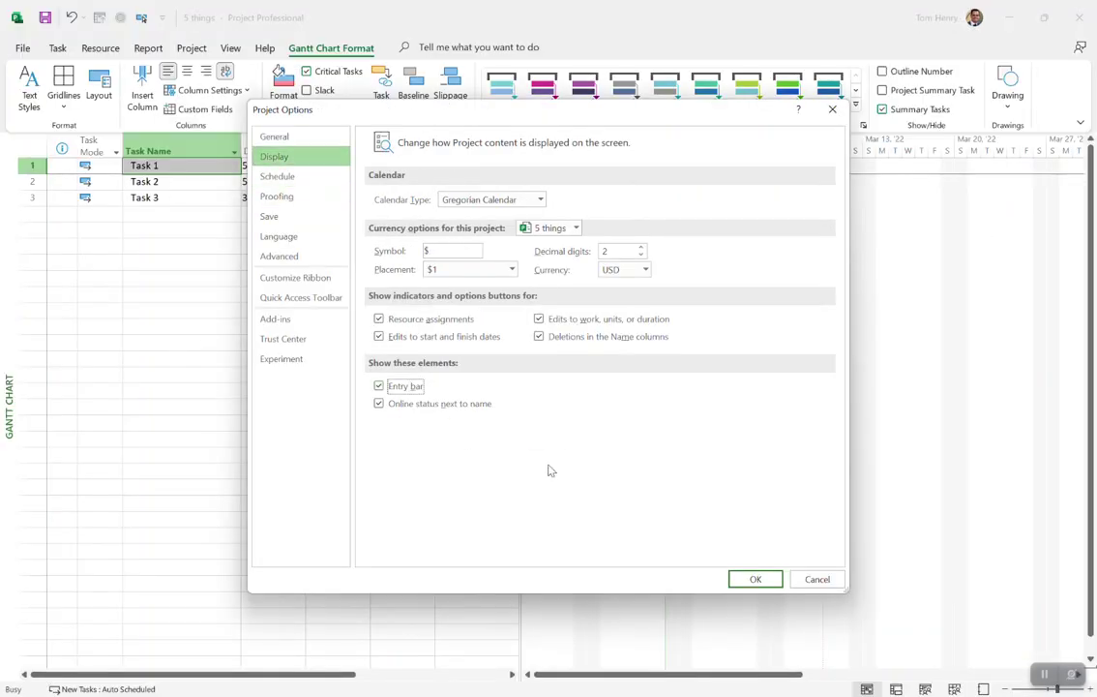
{"action": "left_click", "coordinate": [757, 579]}
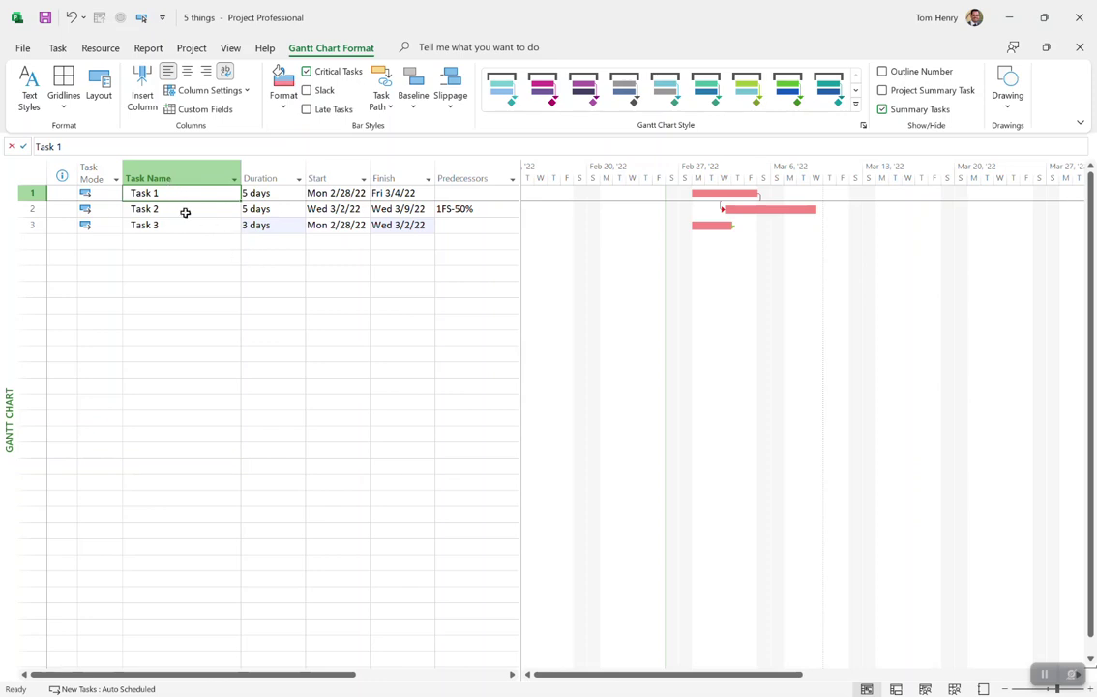
{"action": "left_click", "coordinate": [185, 212]}
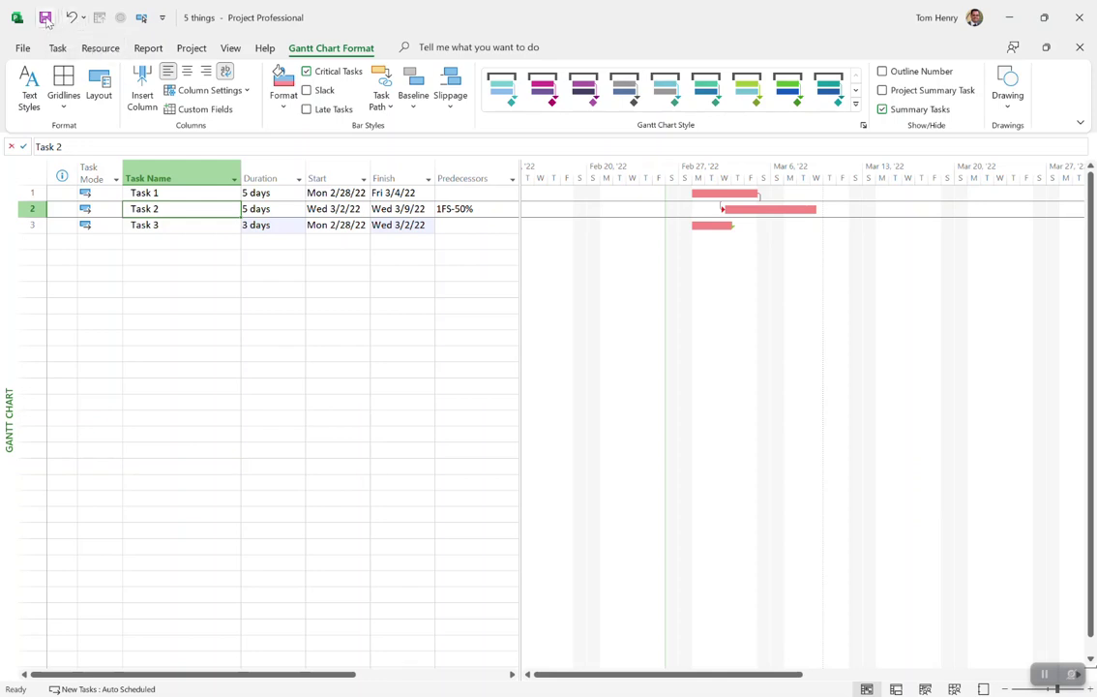
{"action": "left_click", "coordinate": [45, 18]}
{"action": "left_click", "coordinate": [198, 223]}
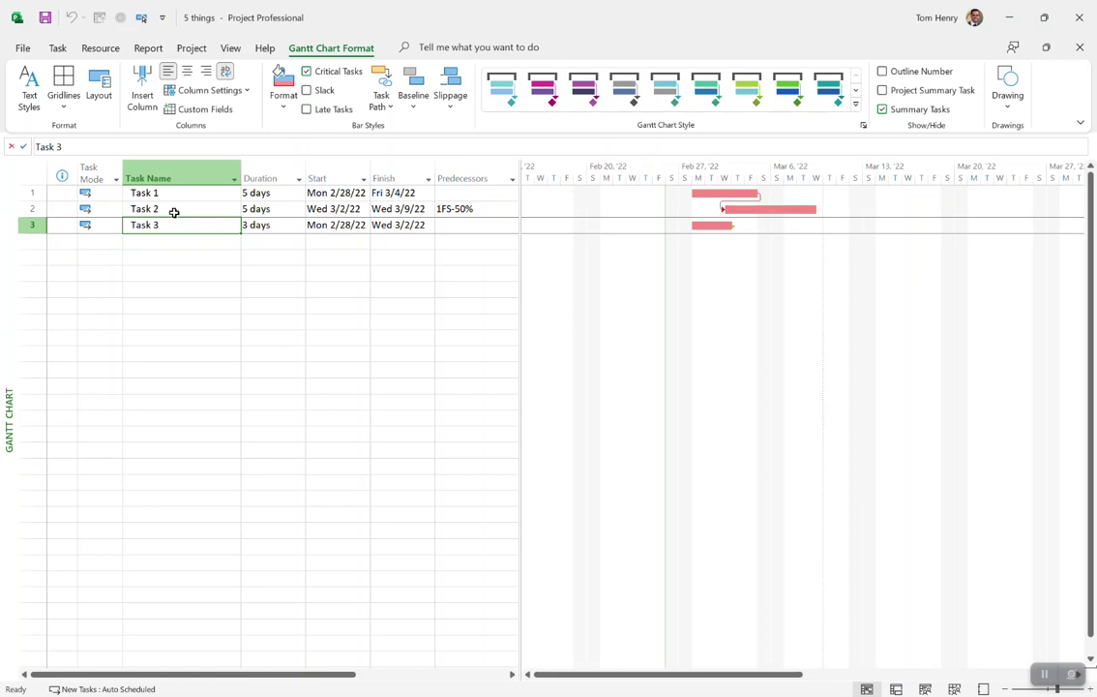
{"action": "left_click", "coordinate": [174, 212]}
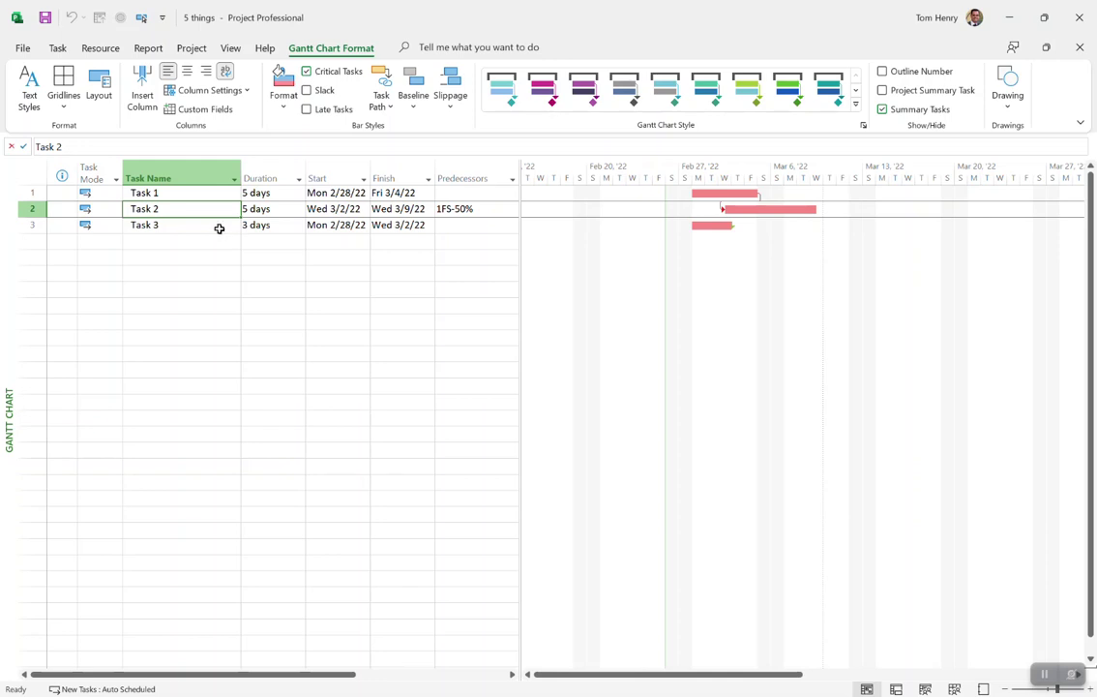
{"action": "left_click", "coordinate": [206, 220]}
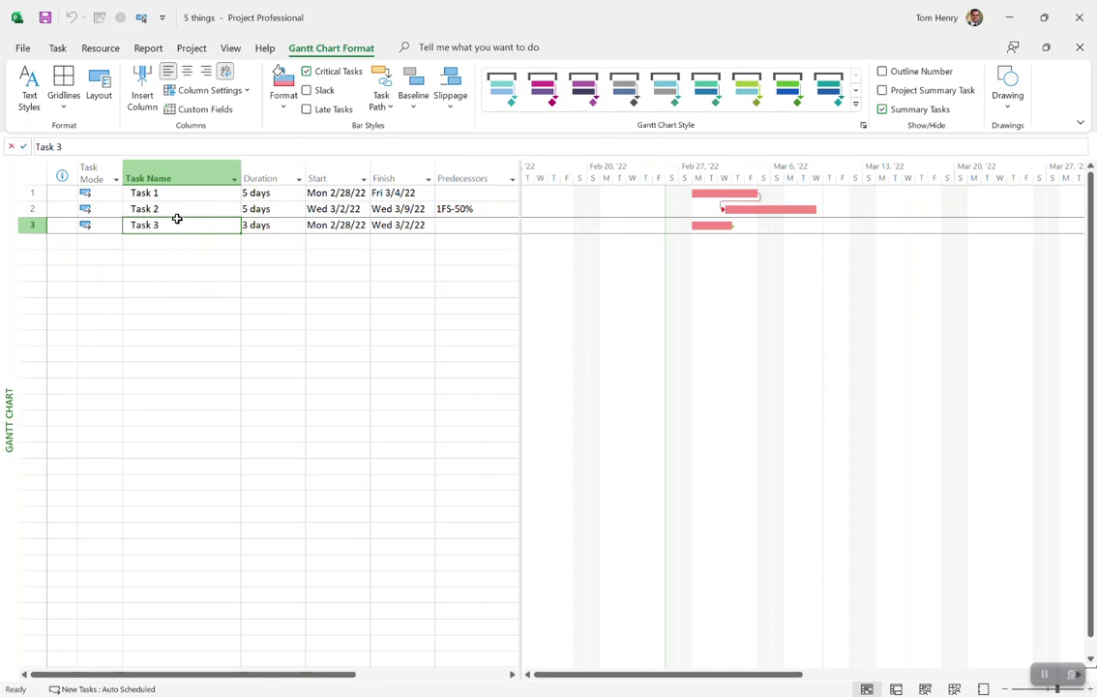
{"action": "left_click", "coordinate": [170, 208]}
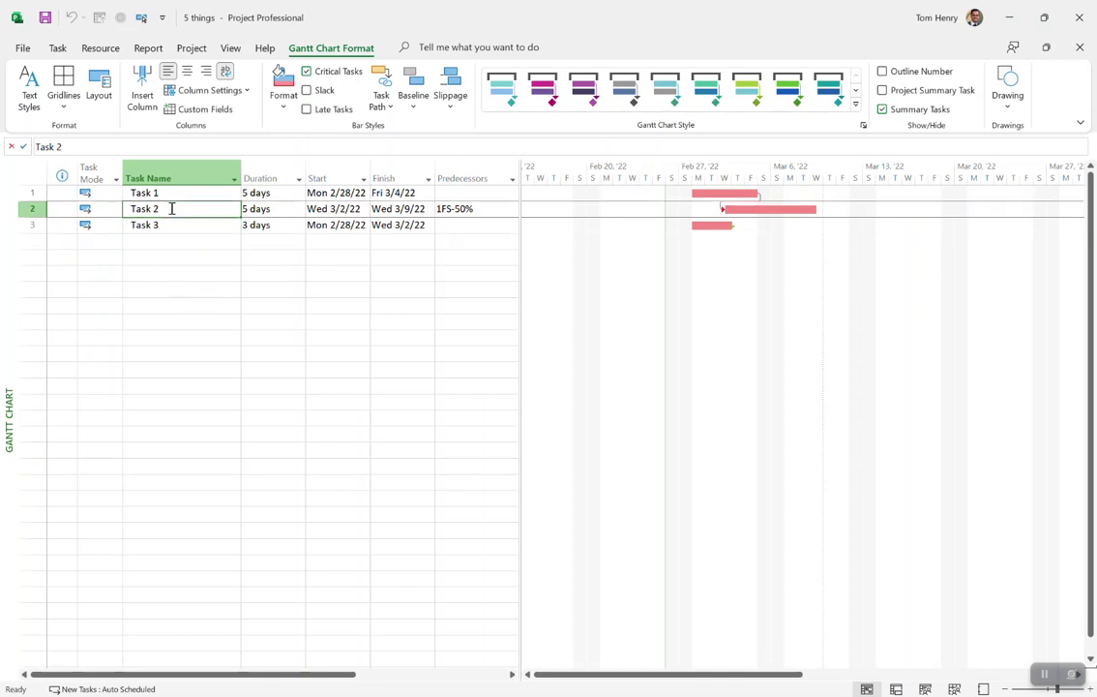
{"action": "left_click", "coordinate": [172, 223]}
Step: Select Task 2 in the Gantt chart and view the plan as a Task Board, a Network Diagram and a Calendar
{"action": "left_click", "coordinate": [179, 208]}
{"action": "left_click", "coordinate": [221, 46]}
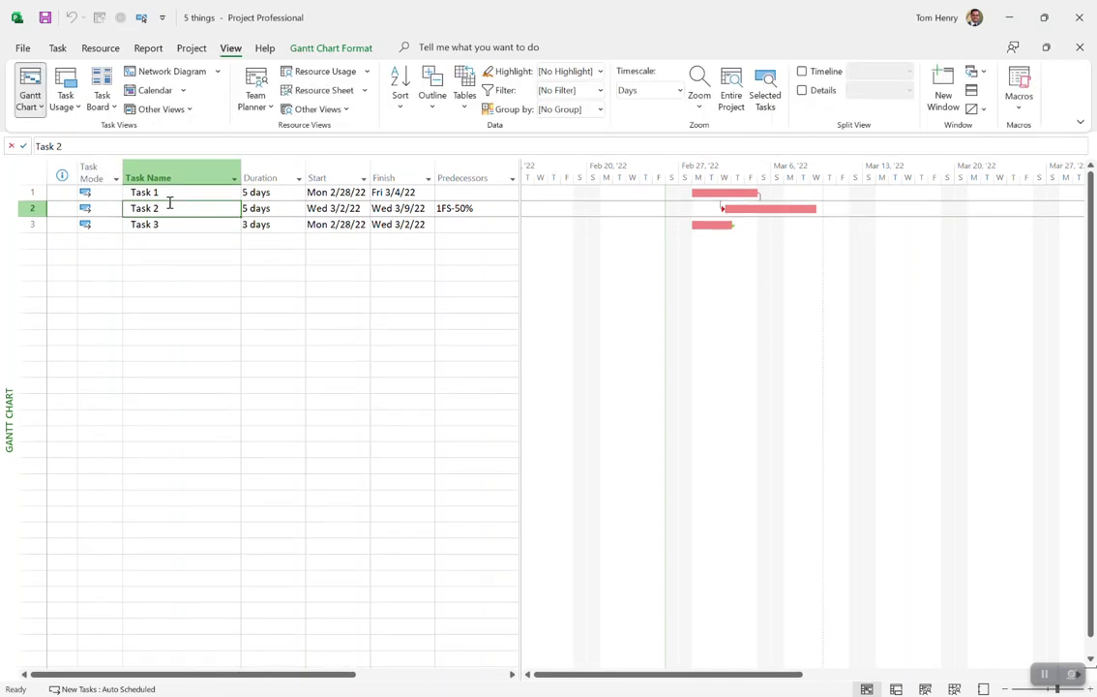
{"action": "left_click", "coordinate": [102, 92]}
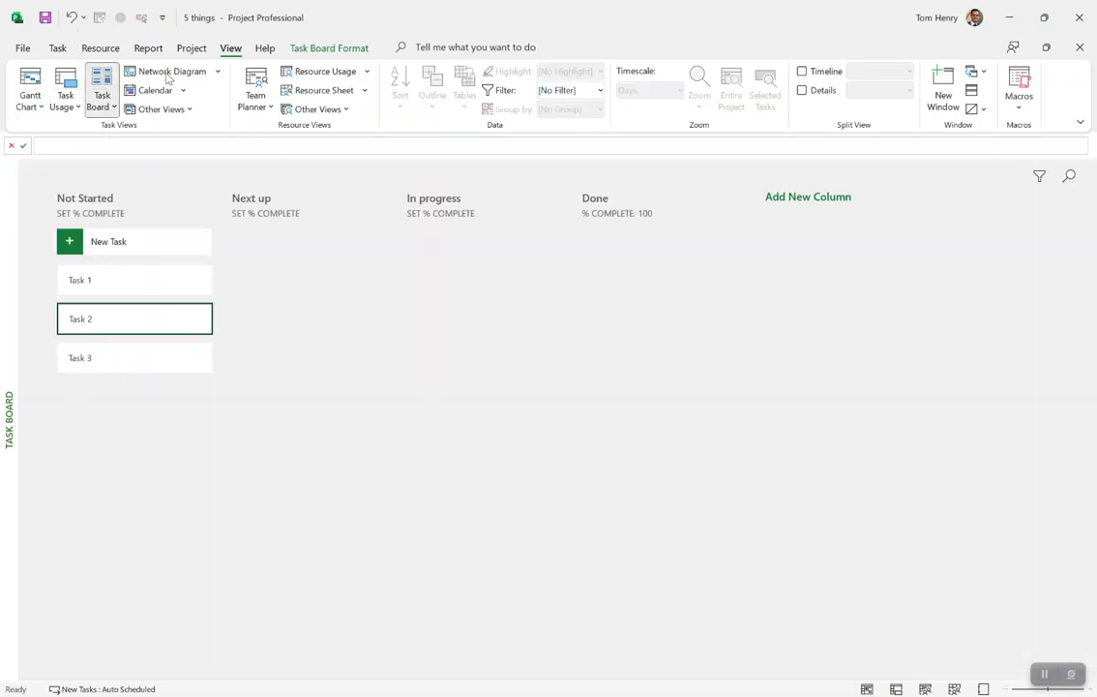
{"action": "left_click", "coordinate": [167, 78]}
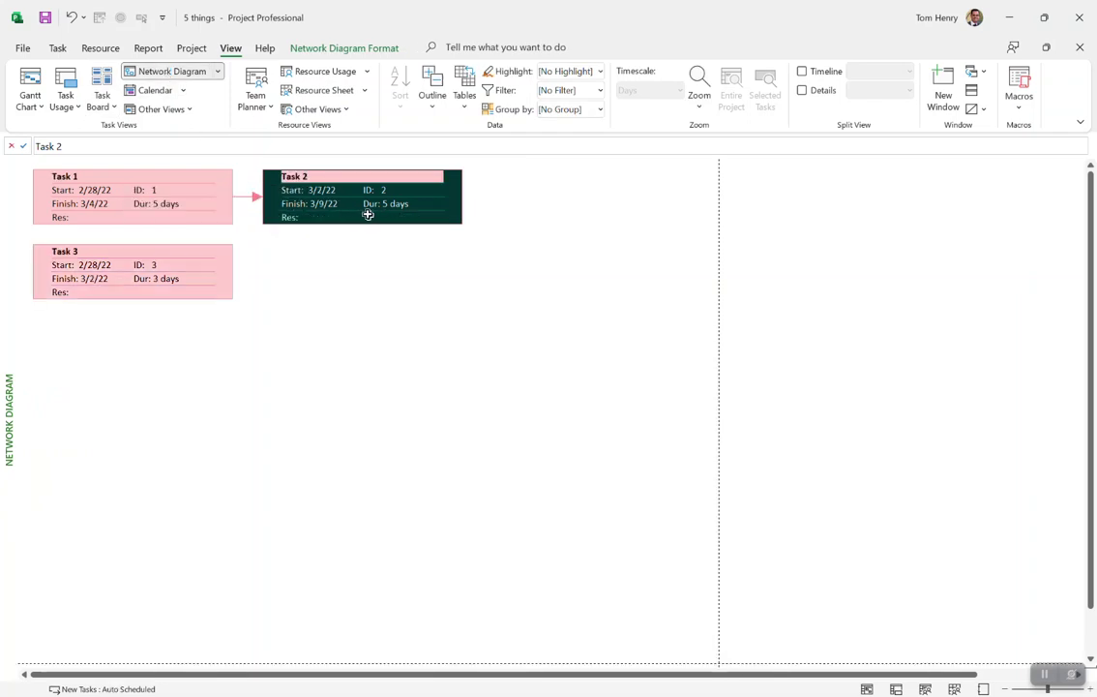
{"action": "left_click", "coordinate": [155, 90]}
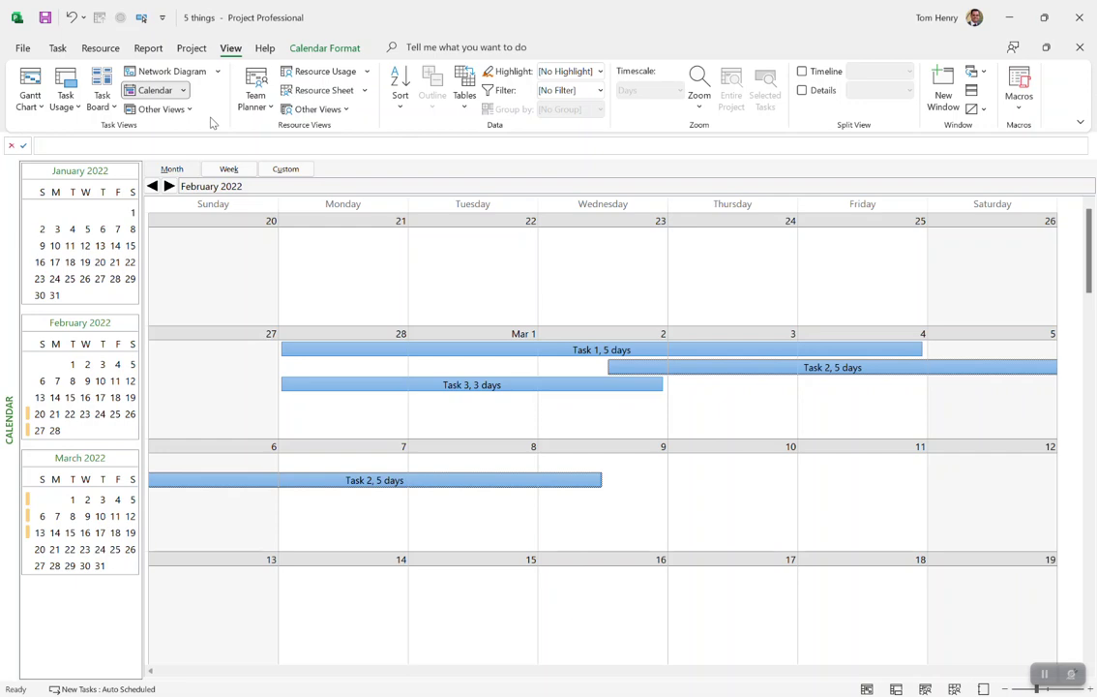
Step: Return to the Gantt Chart view, select Task 3 and examine it in the Network Diagram view
{"action": "left_click", "coordinate": [32, 83]}
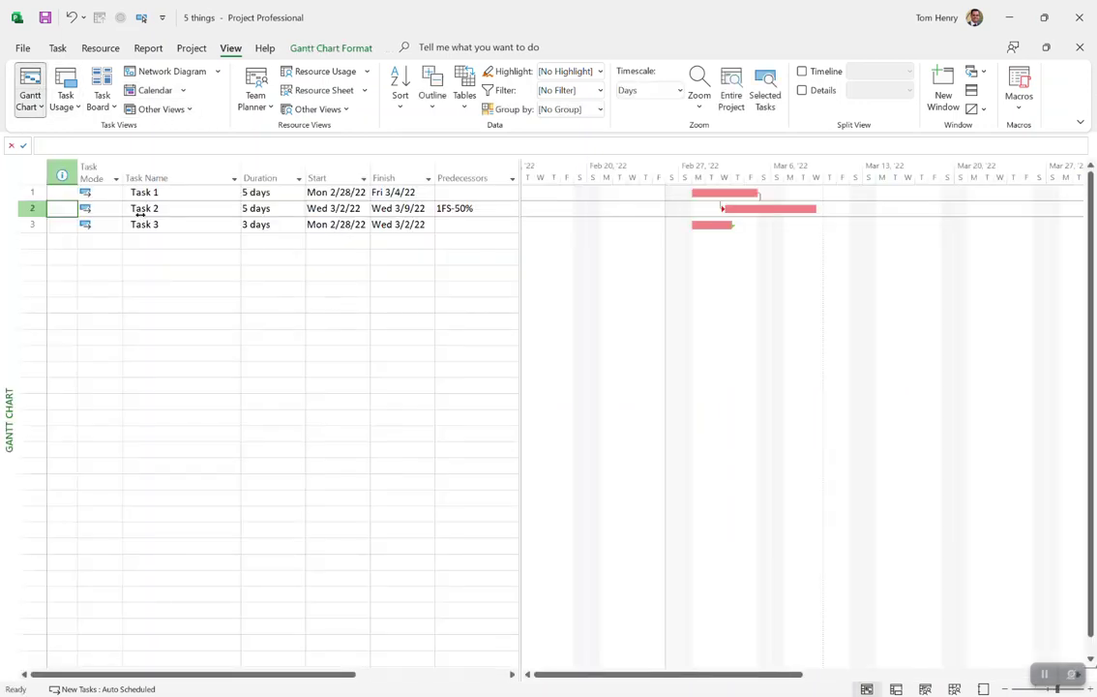
{"action": "left_click", "coordinate": [155, 224]}
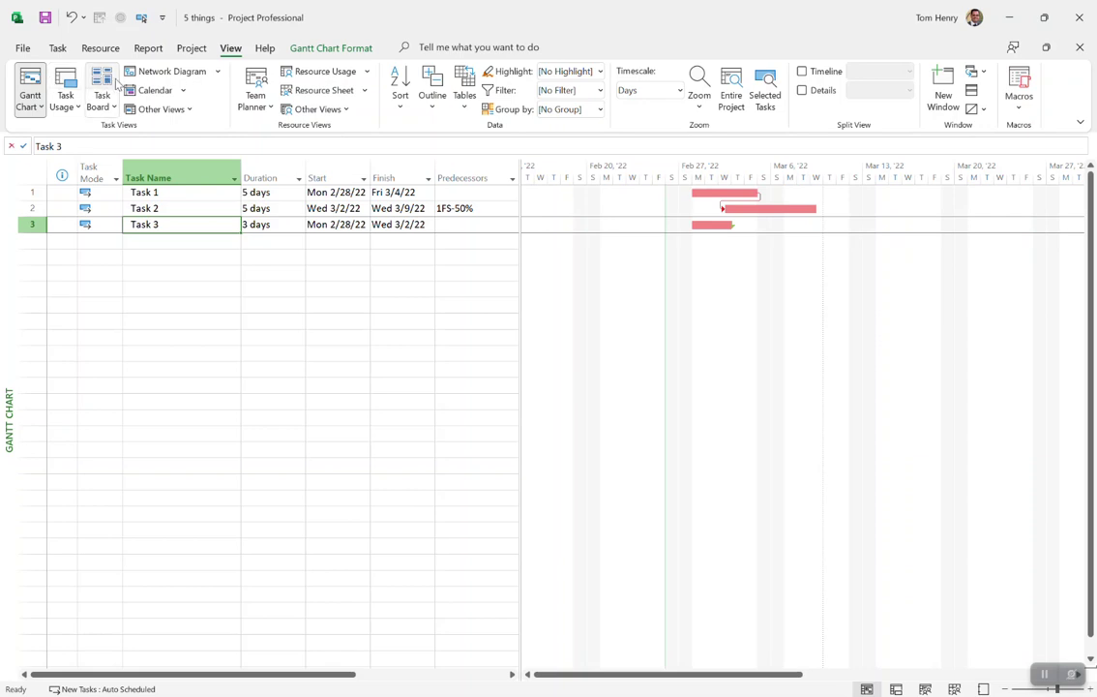
{"action": "left_click", "coordinate": [170, 73]}
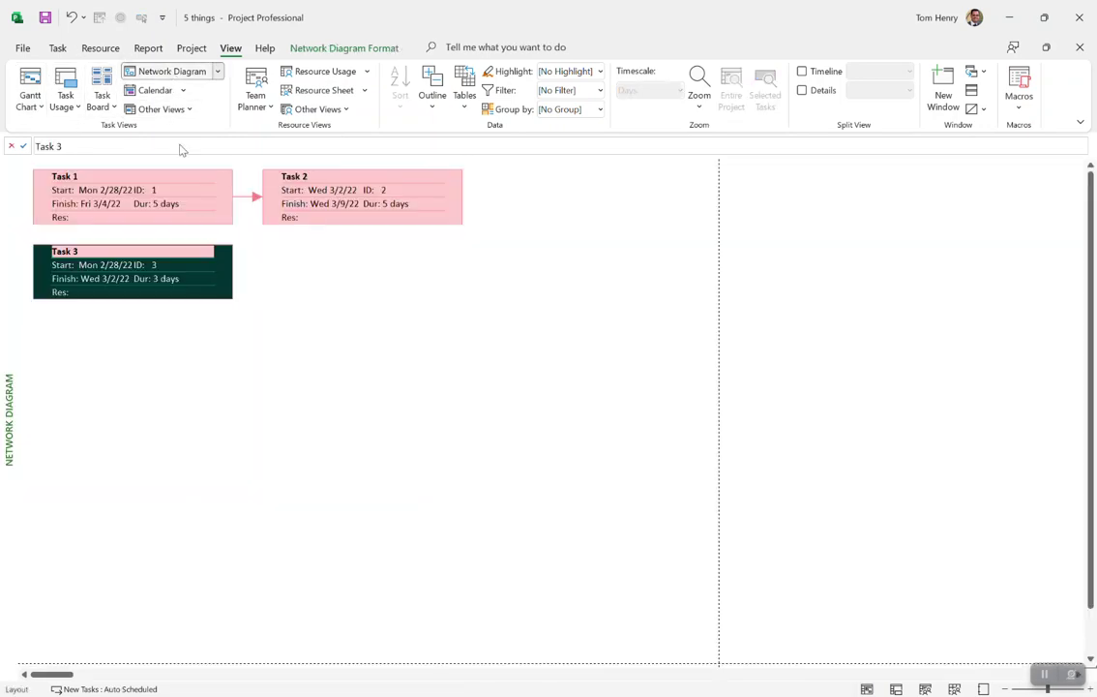